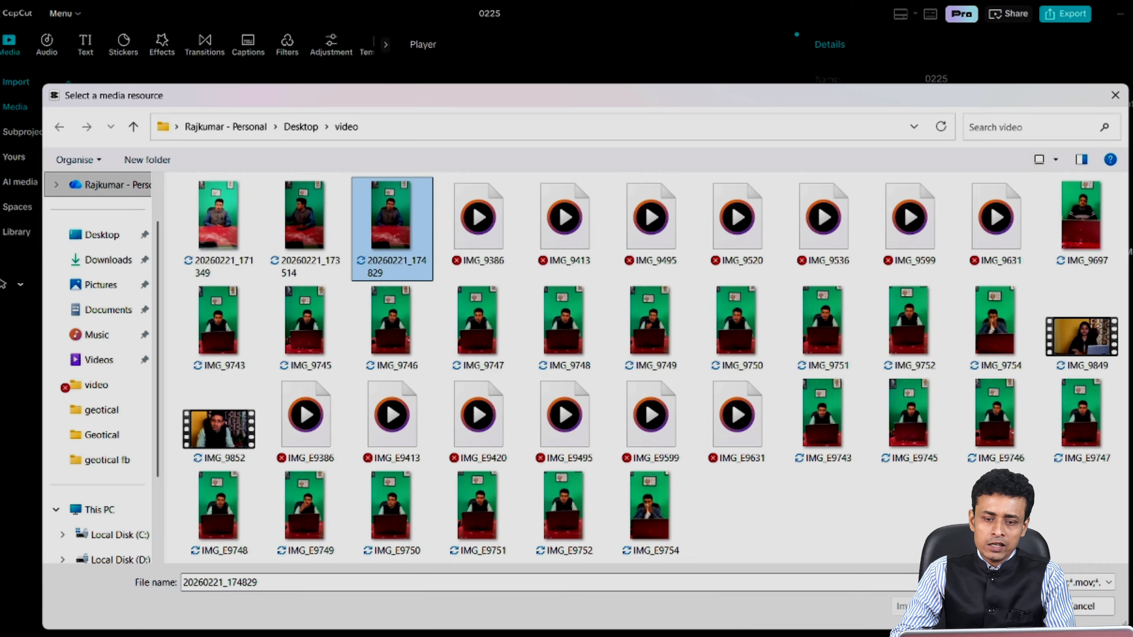
- Import the video 20260221_174829 and place it at the start of the timeline, on a track above the main track
key(Return)
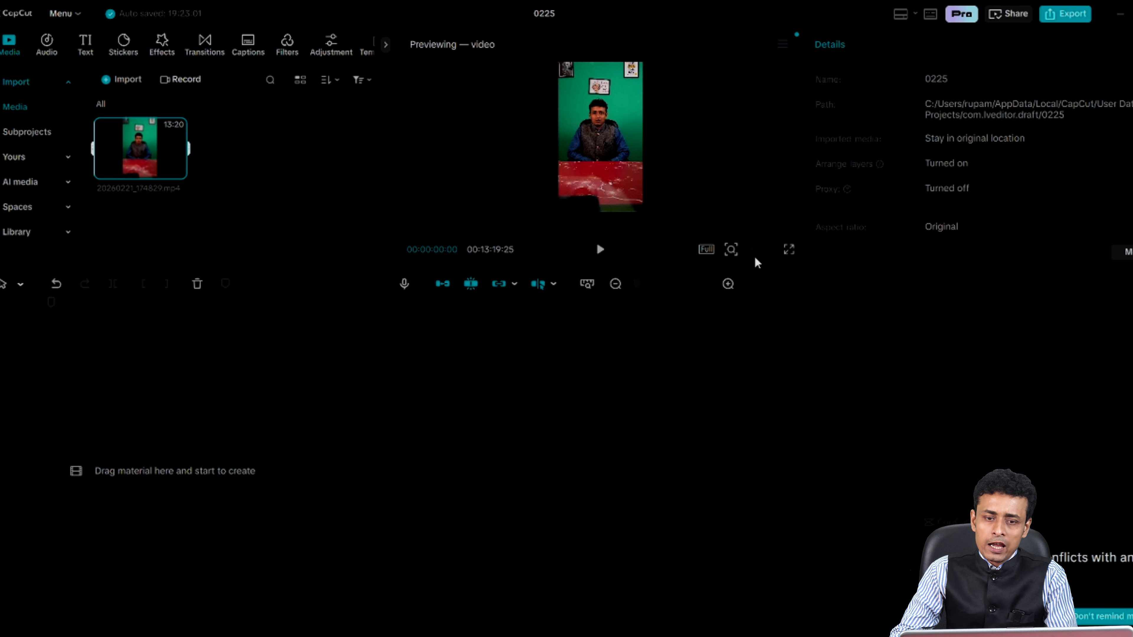
drag(144, 190, 131, 471)
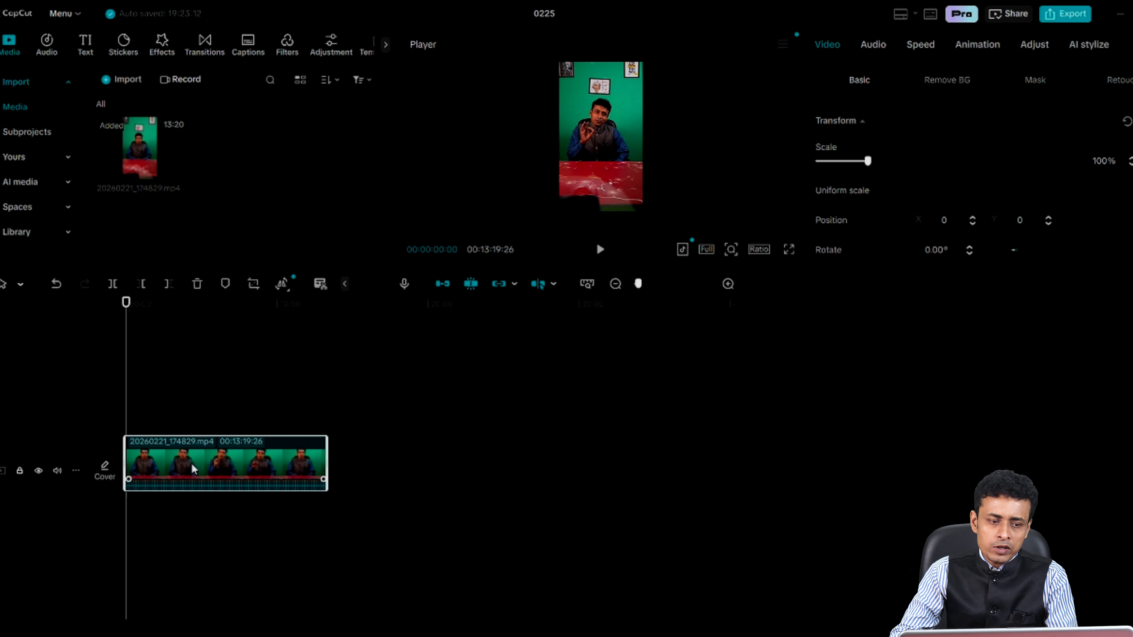
drag(193, 474, 194, 424)
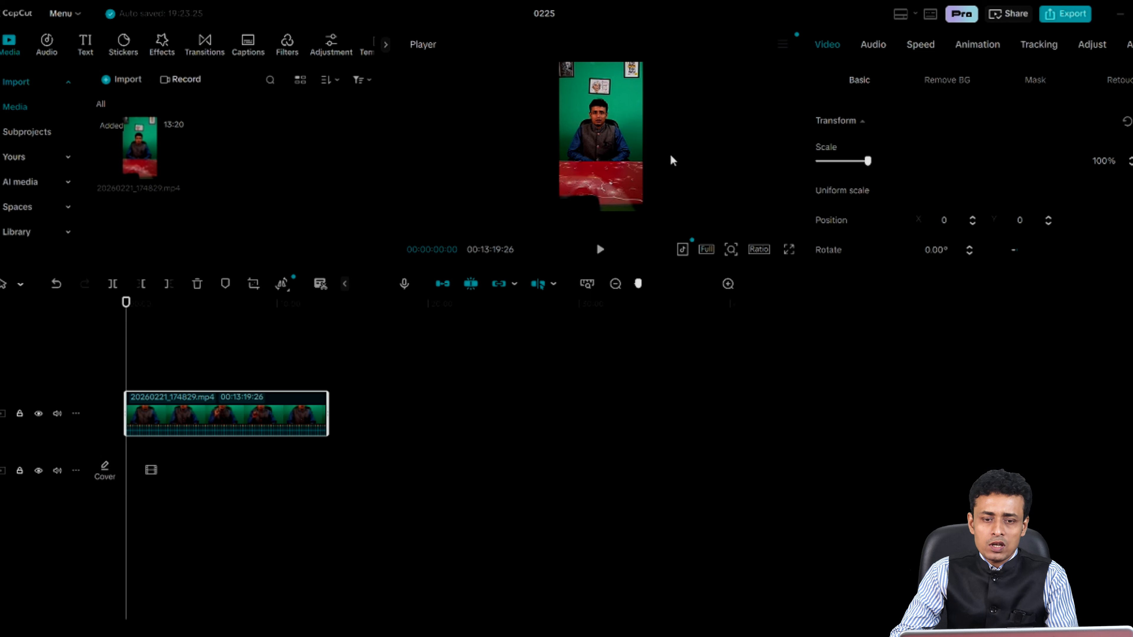
- Set the project's aspect ratio to 16:9
click(759, 250)
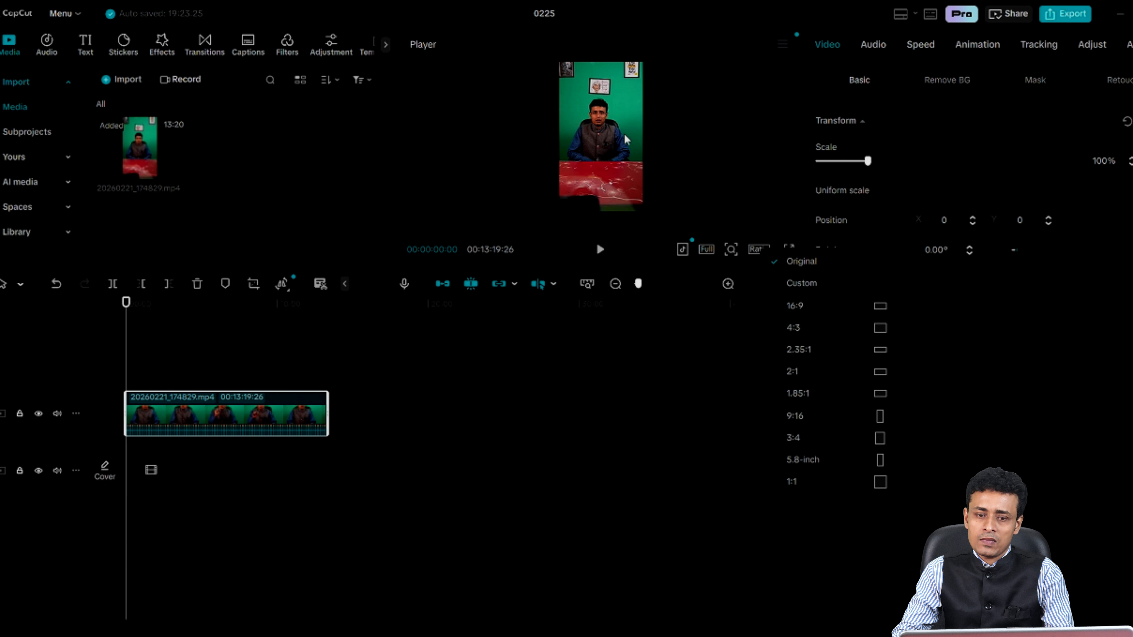
click(808, 312)
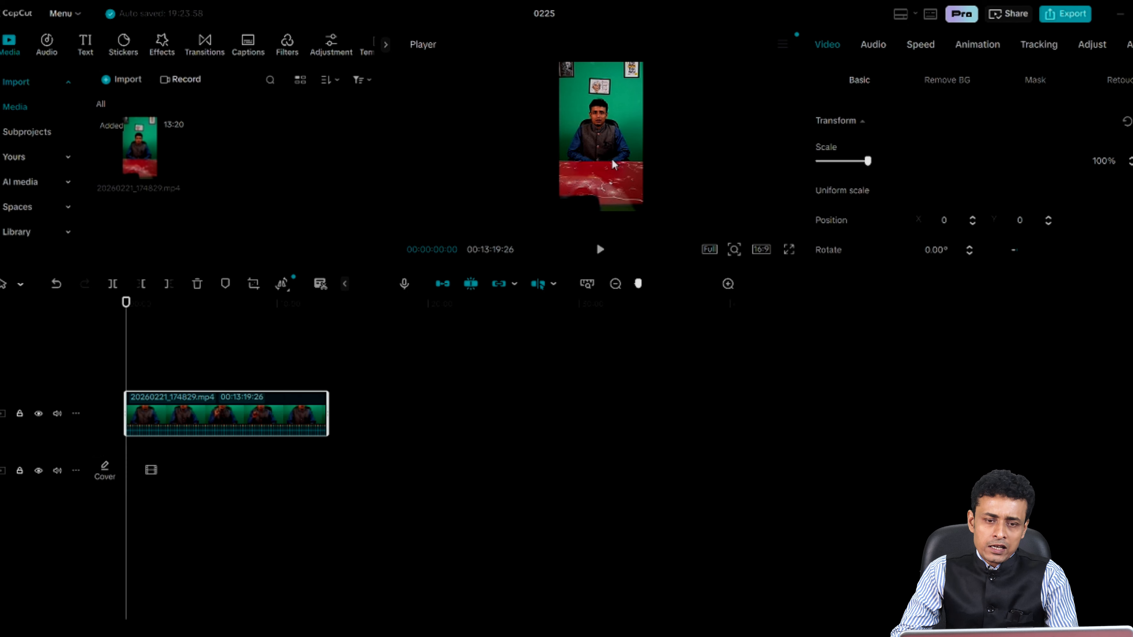
- Crop the clip tightly around the seated man, cutting off the red table and wall pictures, and check the framing at a later frame
click(253, 284)
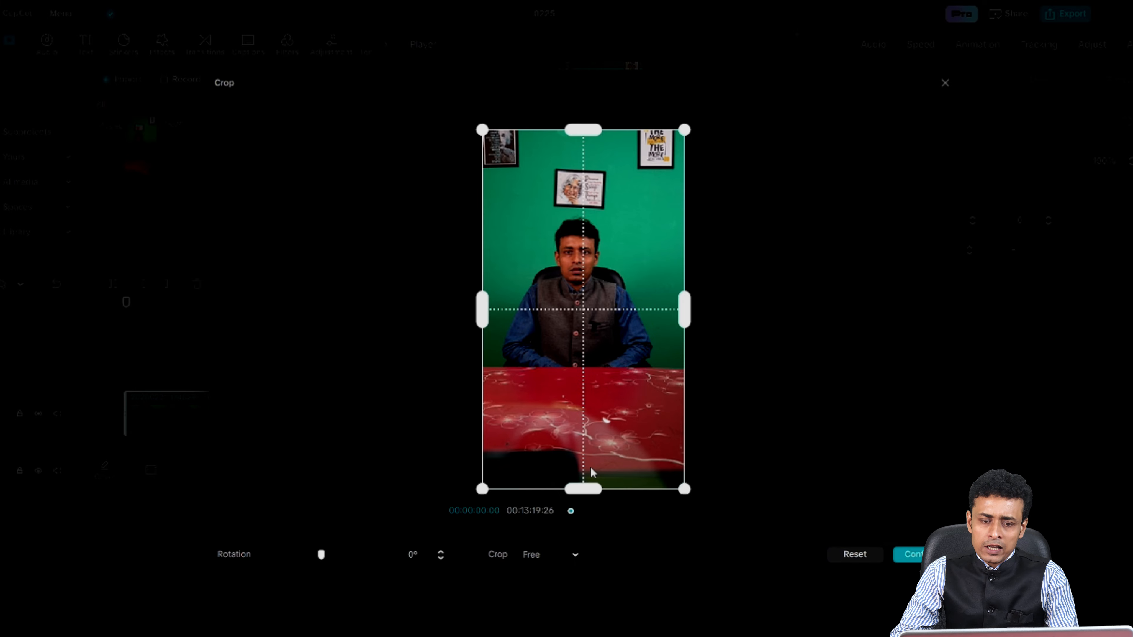
drag(574, 489, 551, 366)
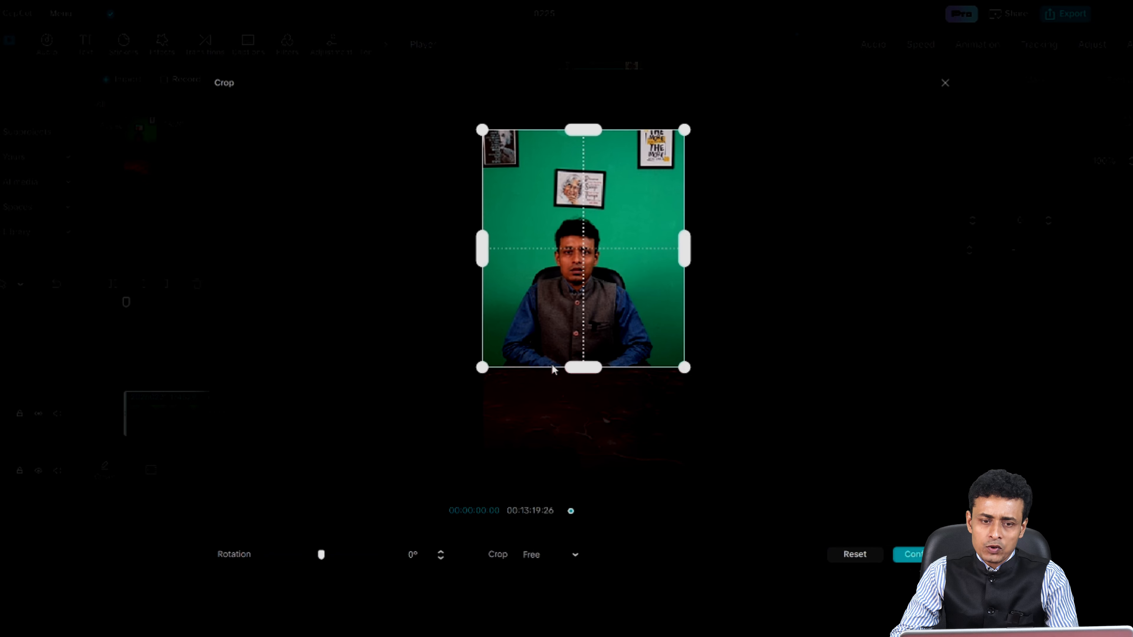
drag(584, 128, 586, 210)
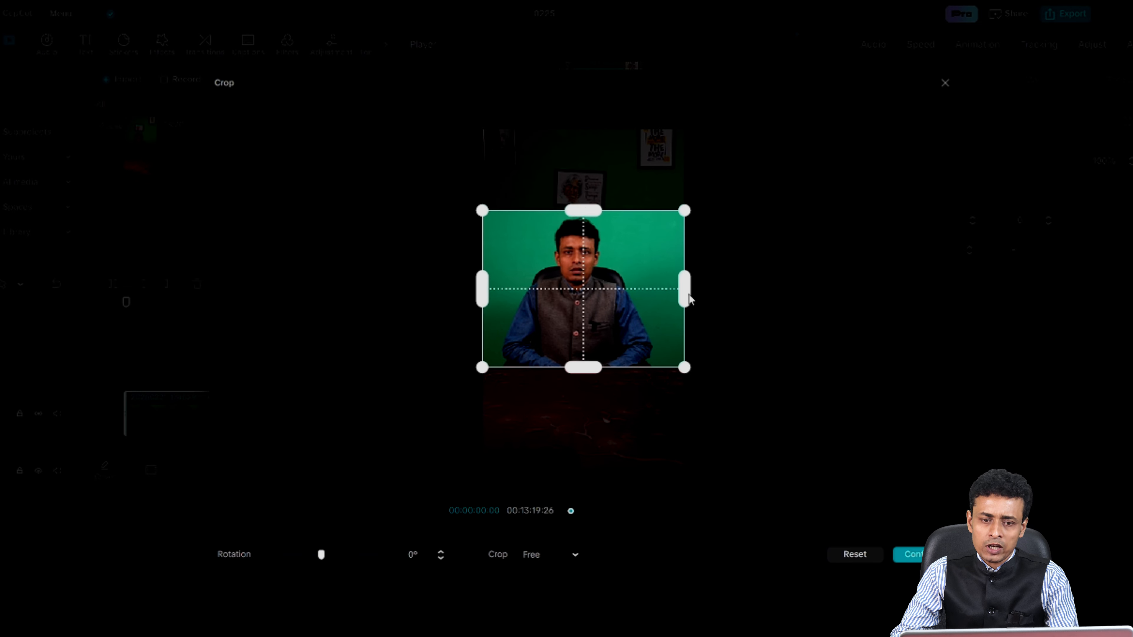
drag(688, 294, 677, 294)
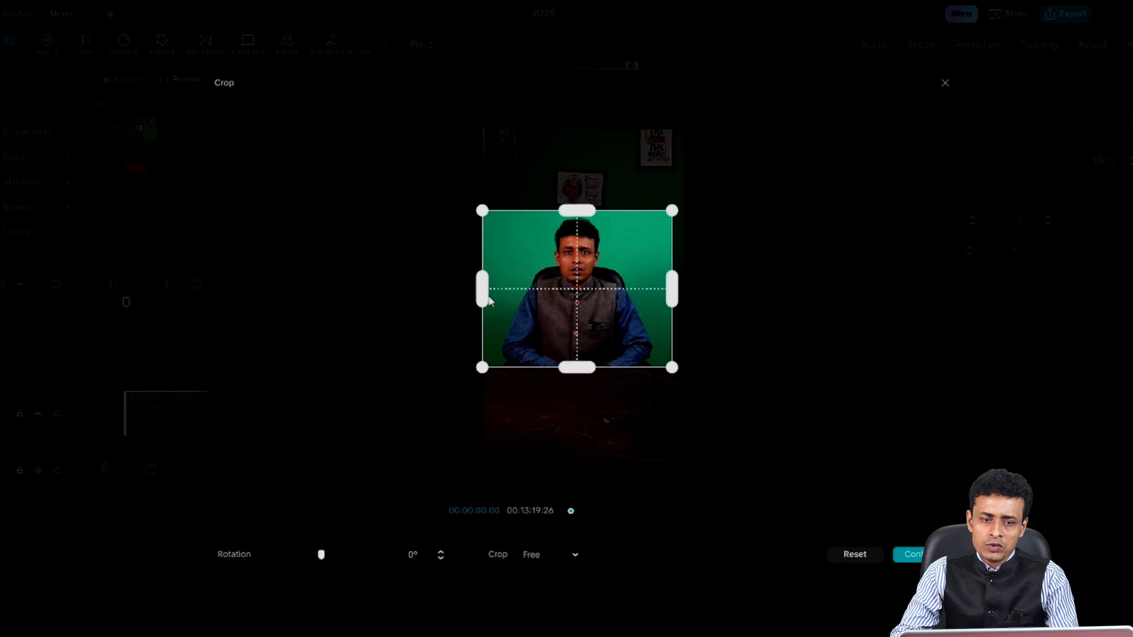
drag(489, 297, 496, 298)
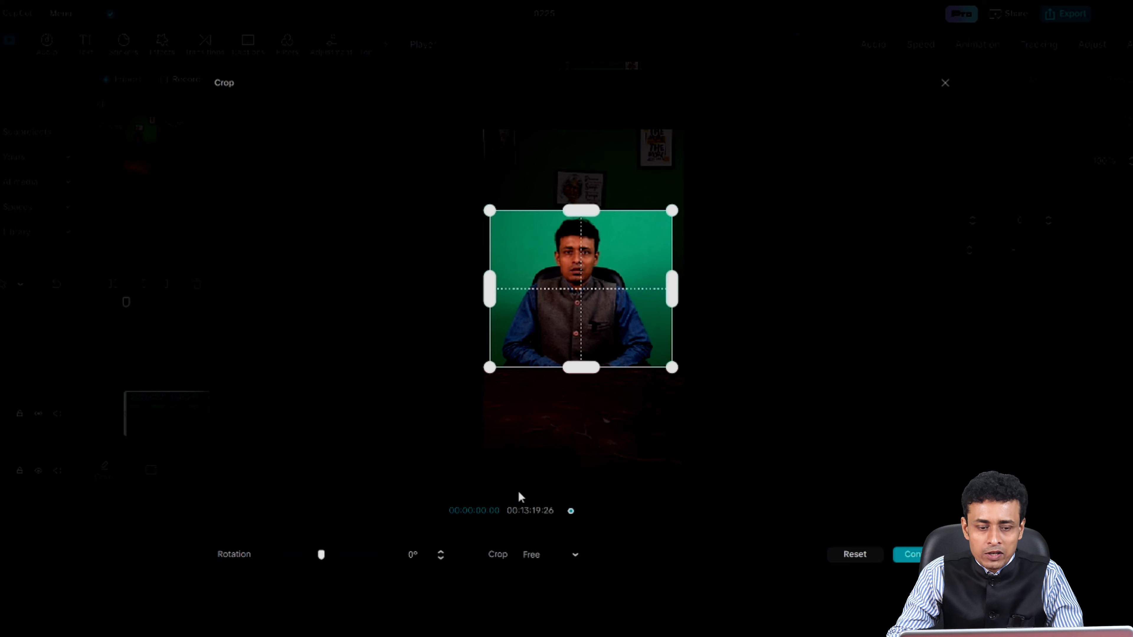
drag(570, 513, 671, 519)
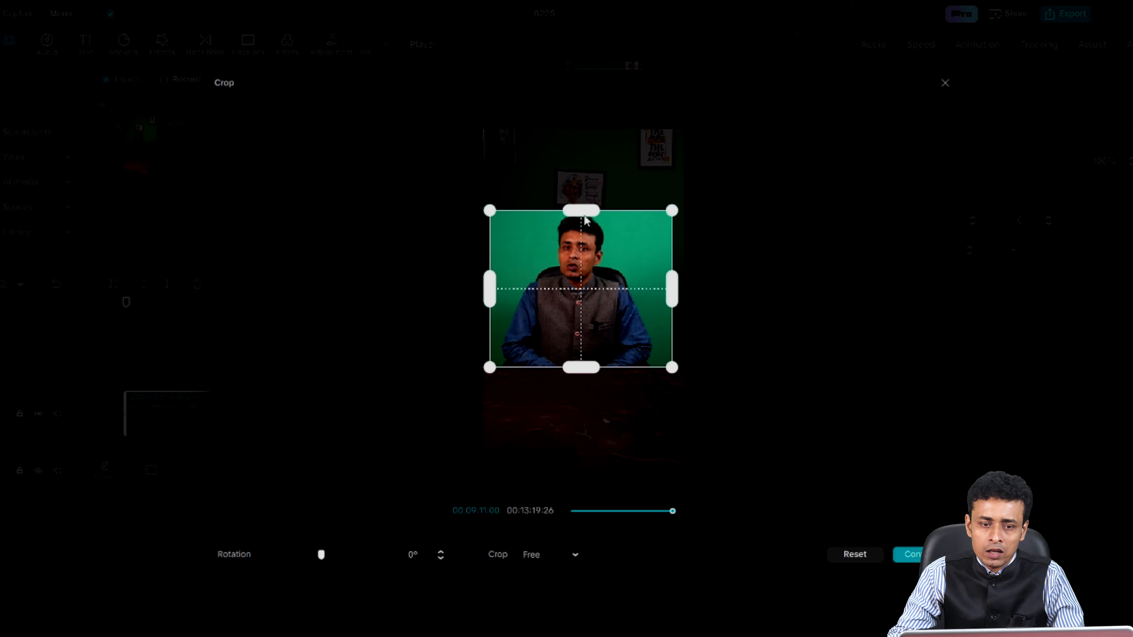
drag(583, 216, 583, 214)
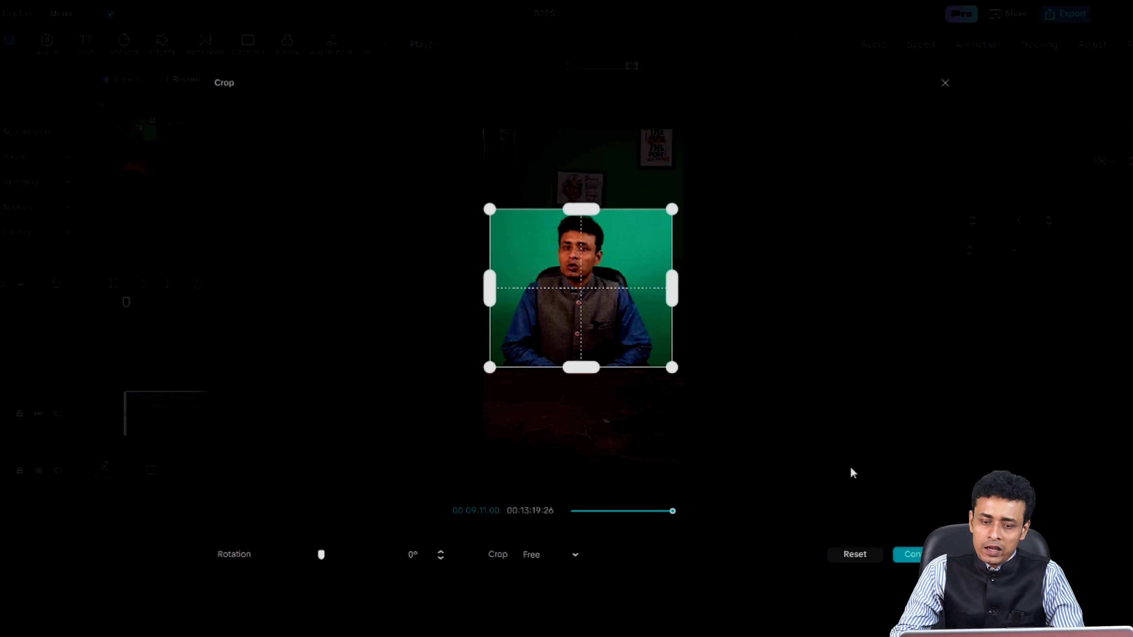
click(908, 554)
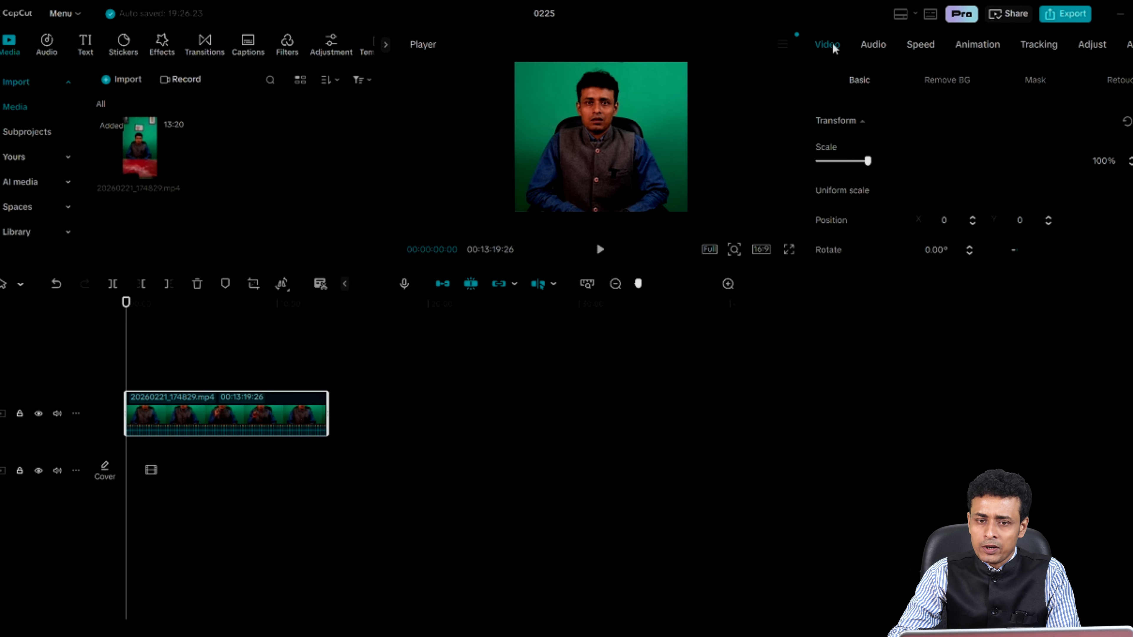
- Turn on Auto styles face retouching for the clip and apply the third style, the blonde portrait
click(1129, 82)
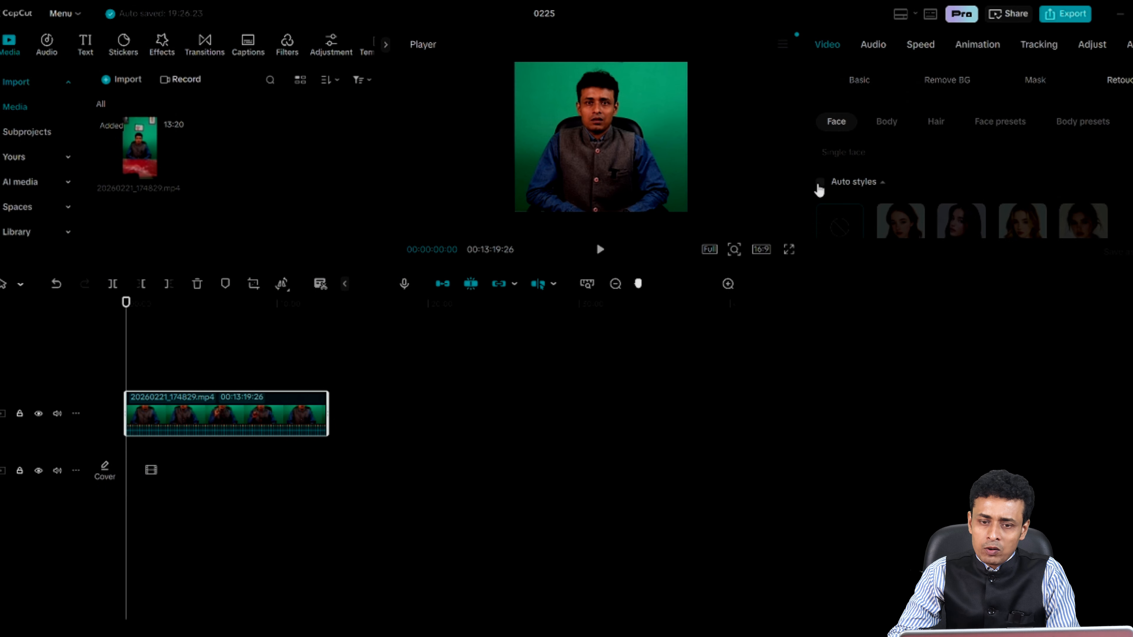
click(820, 183)
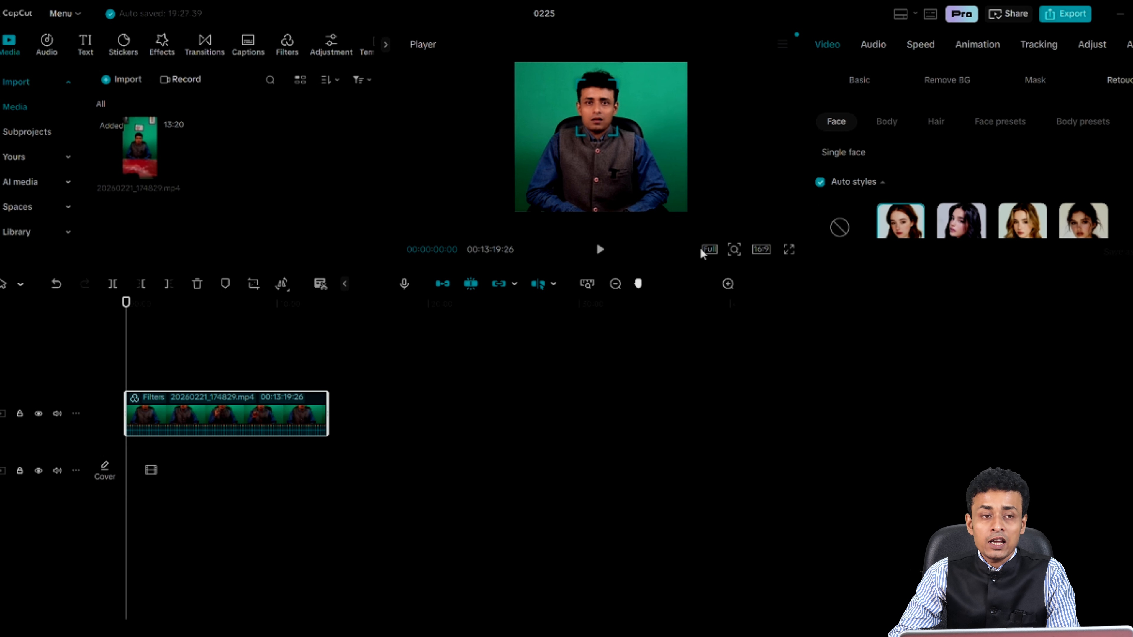
click(1086, 225)
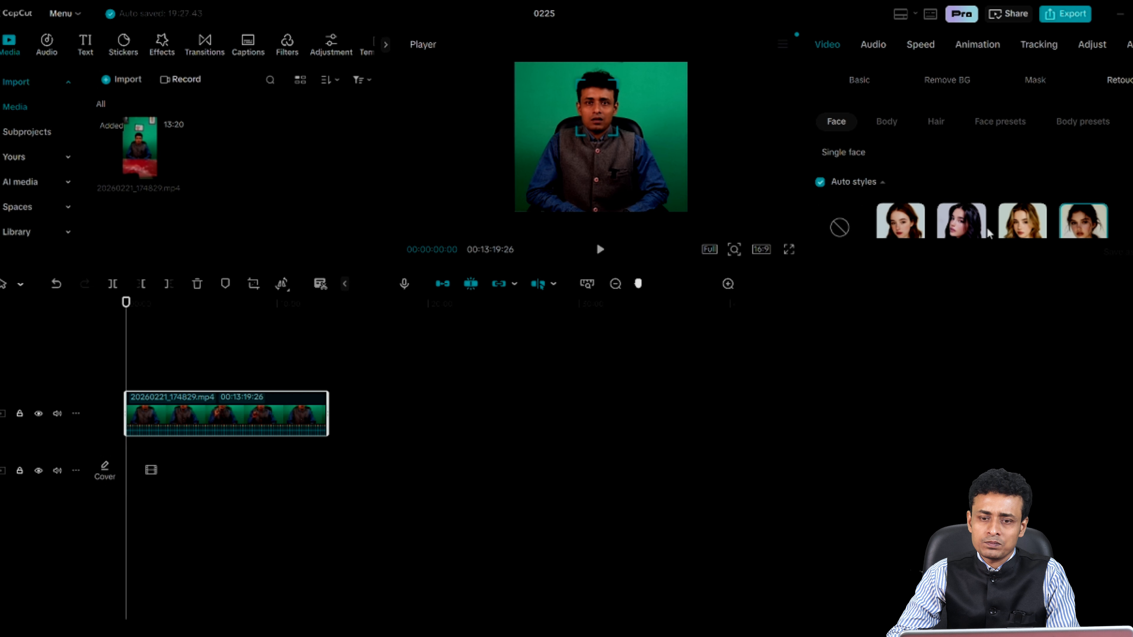
click(1026, 227)
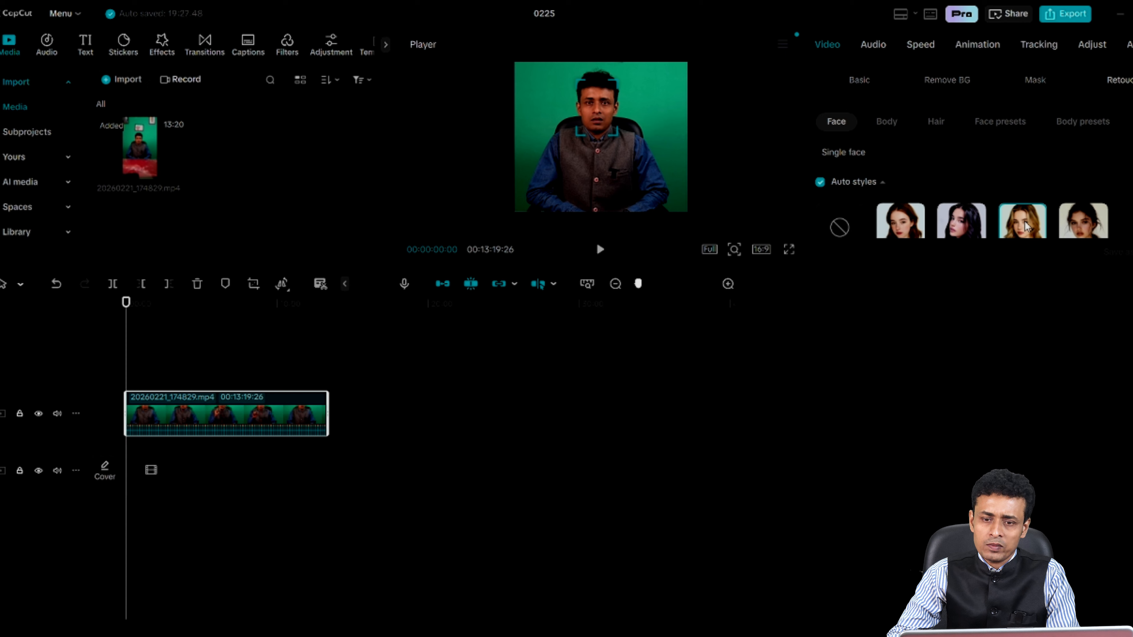
- Enable Auto adjust colour correction on the clip while viewing the man's face up close
click(734, 250)
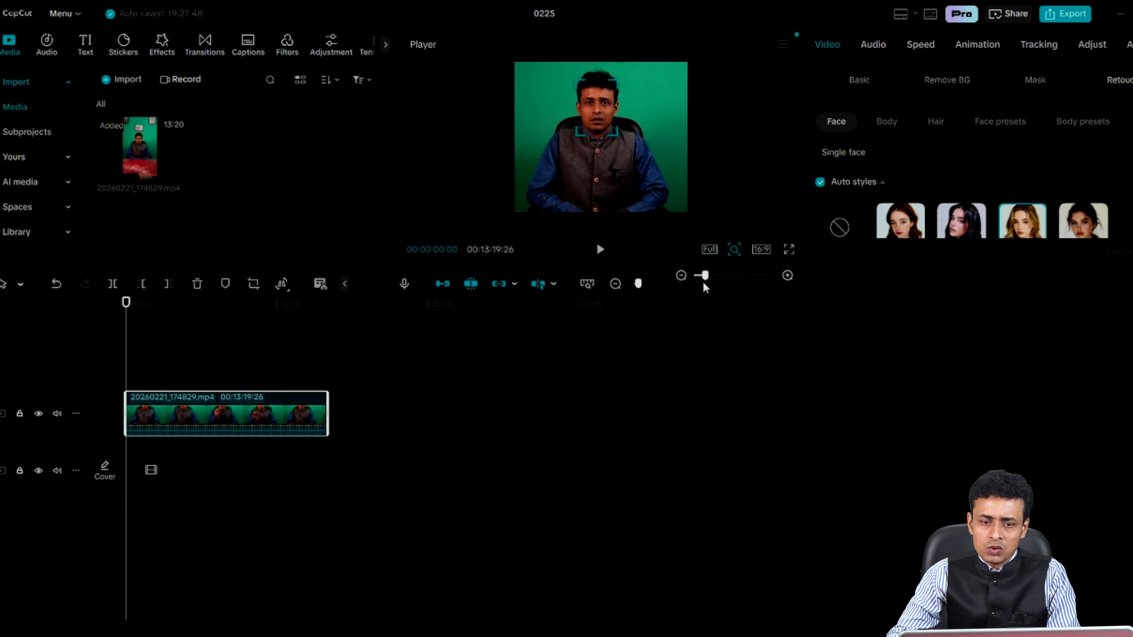
drag(706, 275, 734, 295)
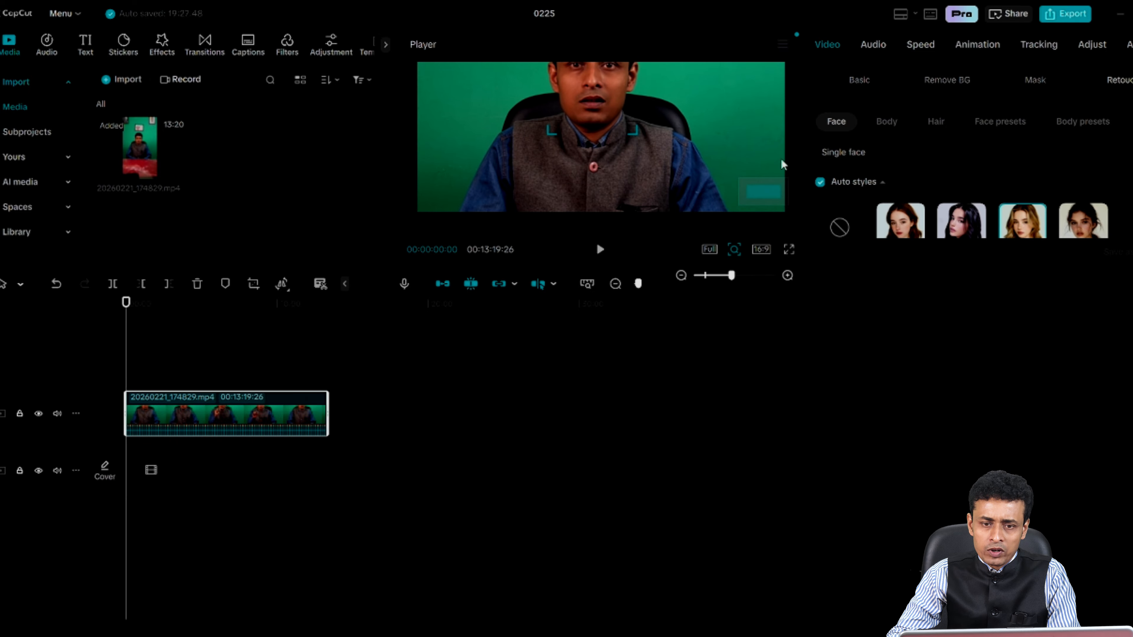
drag(764, 188, 762, 184)
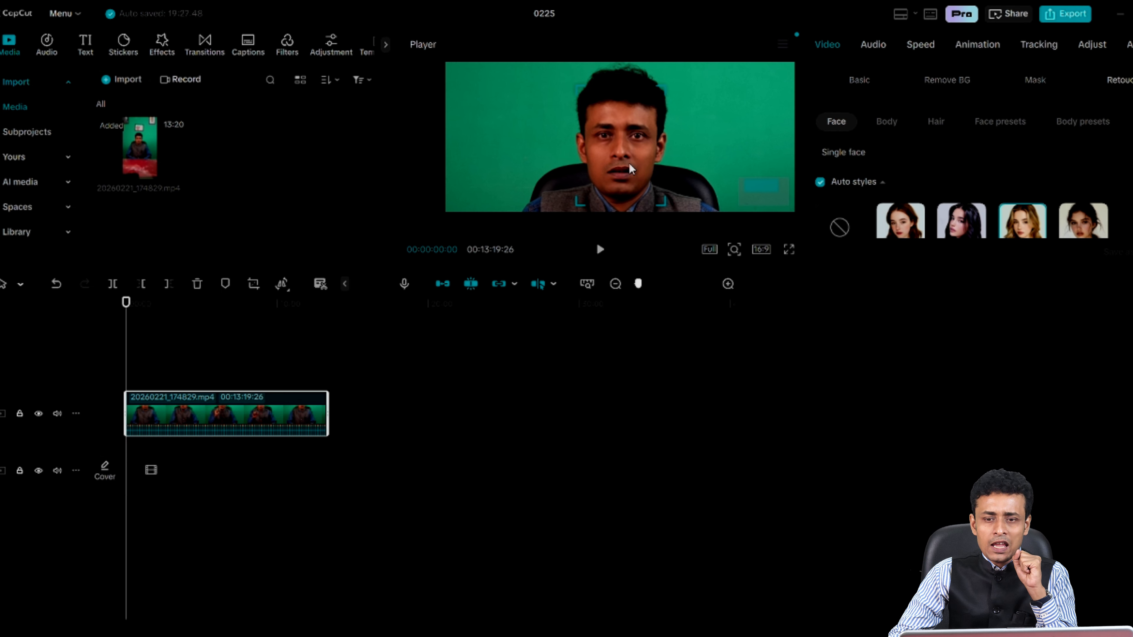
click(1090, 44)
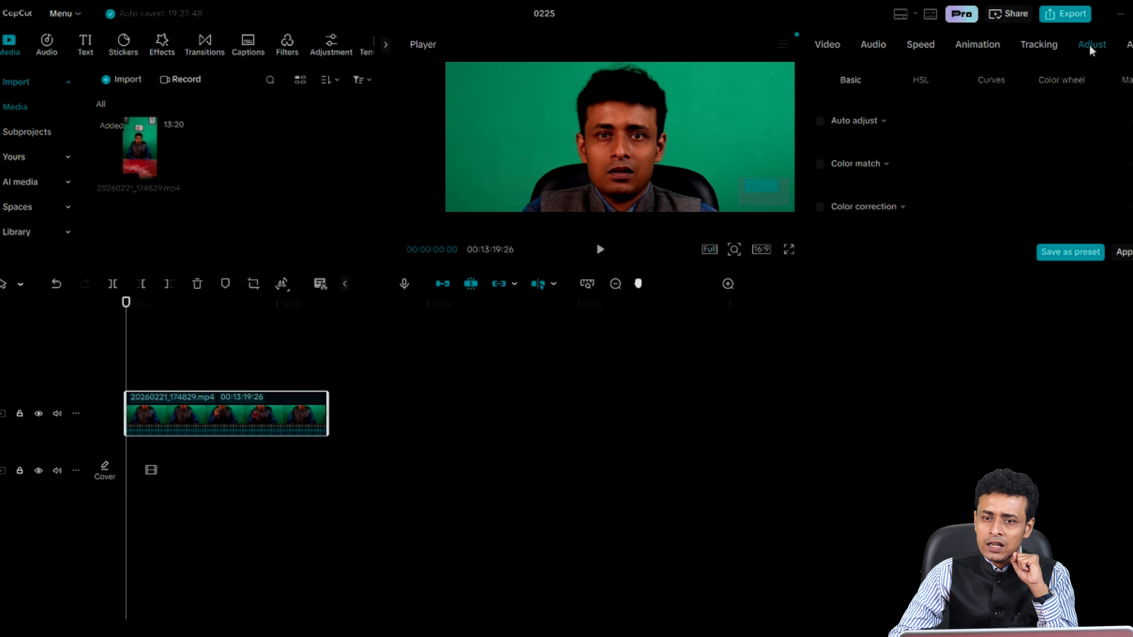
scroll(989, 177, down, 2)
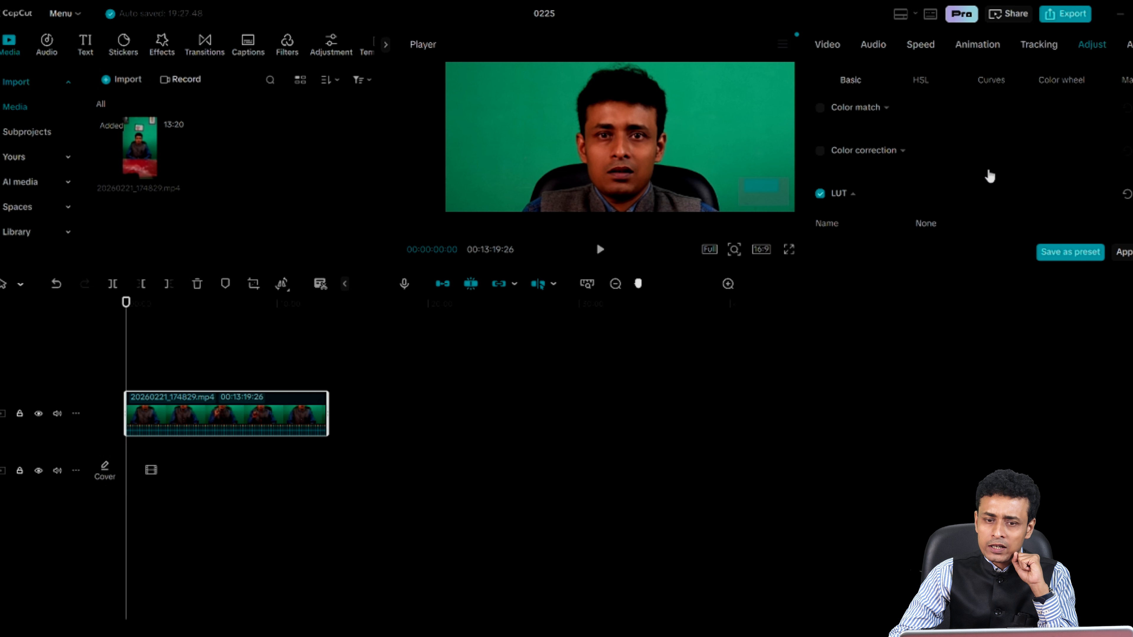
scroll(990, 177, up, 2)
click(820, 123)
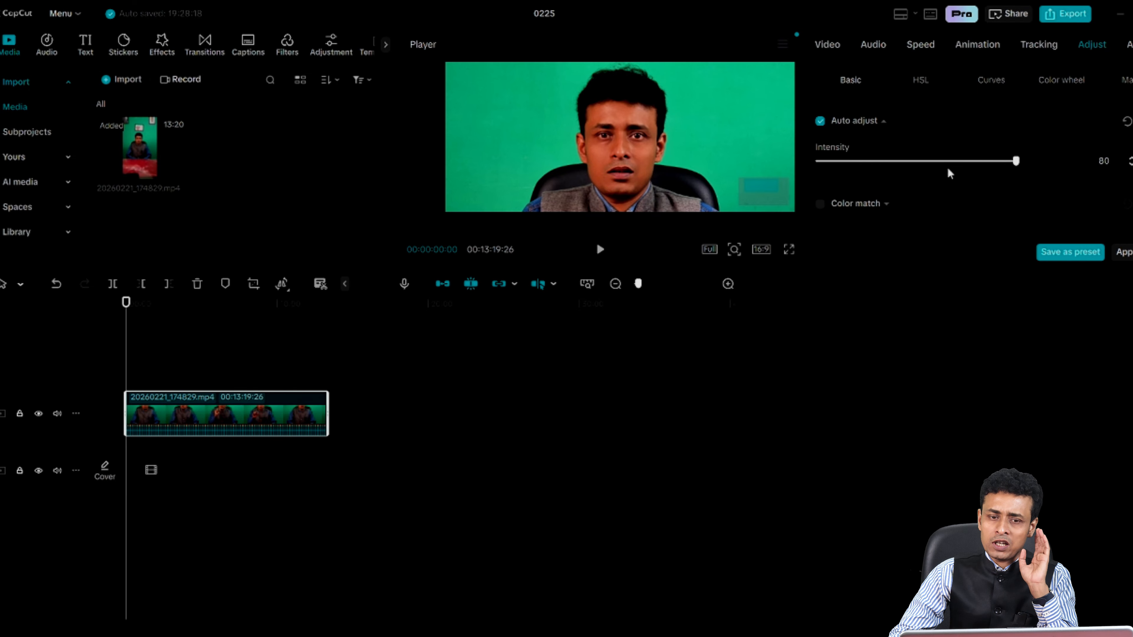
- Set the clip's contrast to 5 and its blacks to -6
scroll(947, 170, down, 5)
scroll(950, 167, down, 4)
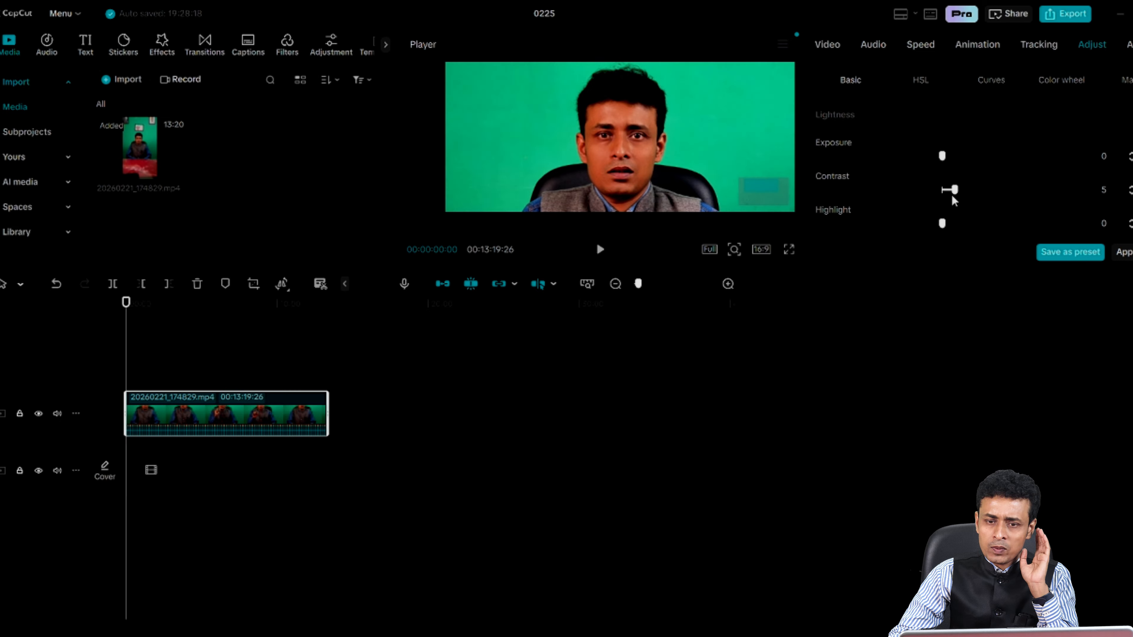
scroll(988, 175, down, 2)
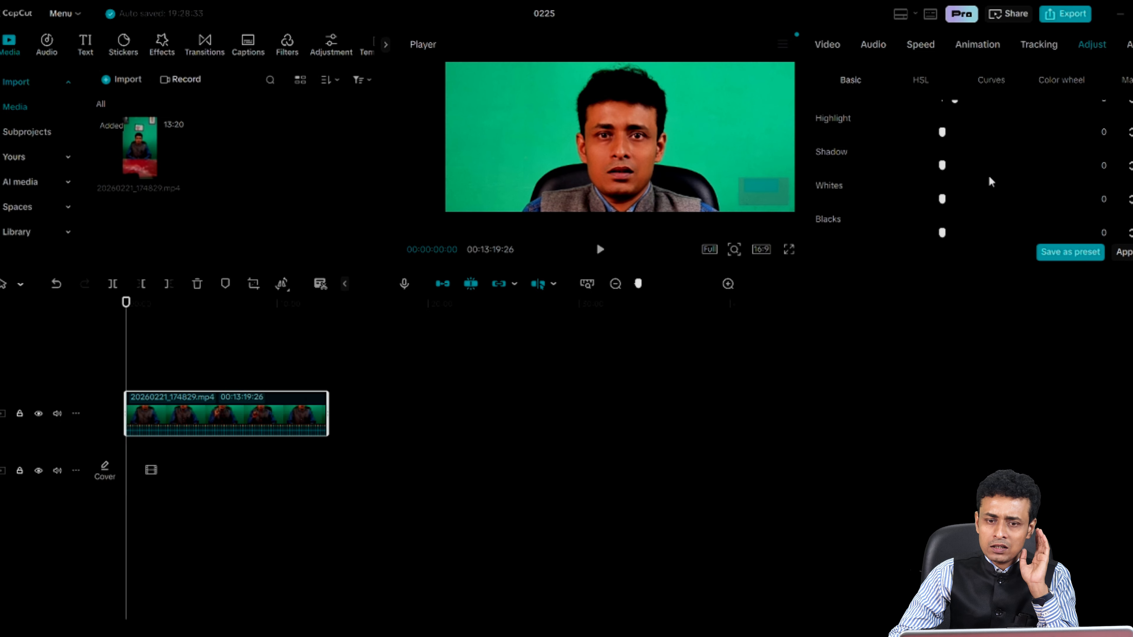
drag(942, 232, 929, 233)
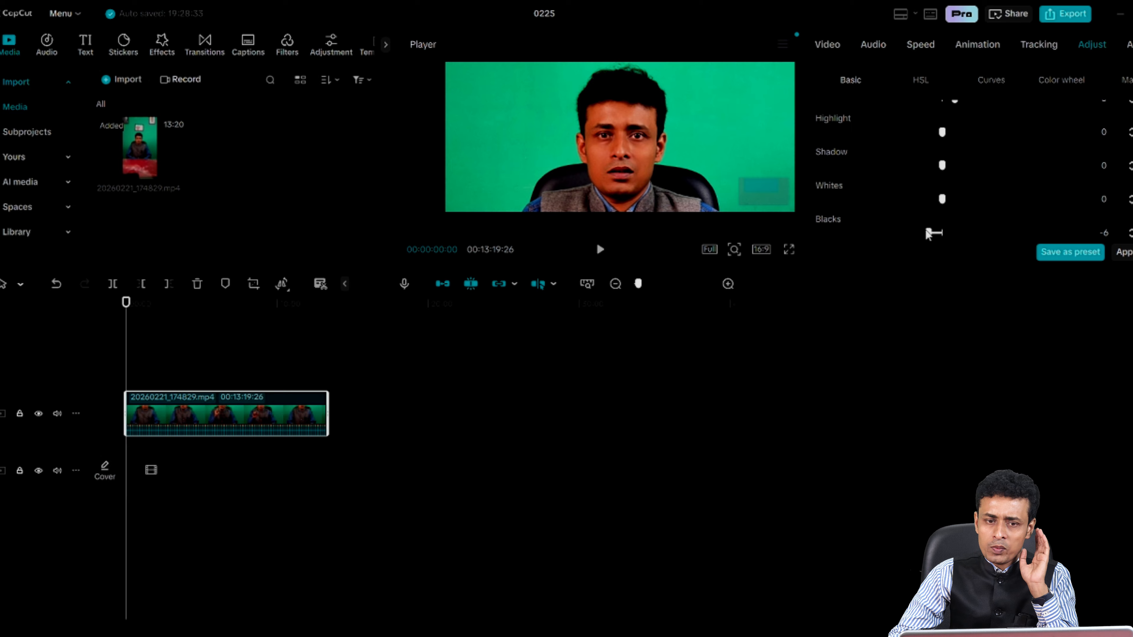
- Enable Chroma key background removal on the clip and sample the green wall beside the man's head as the key colour
click(733, 250)
click(703, 276)
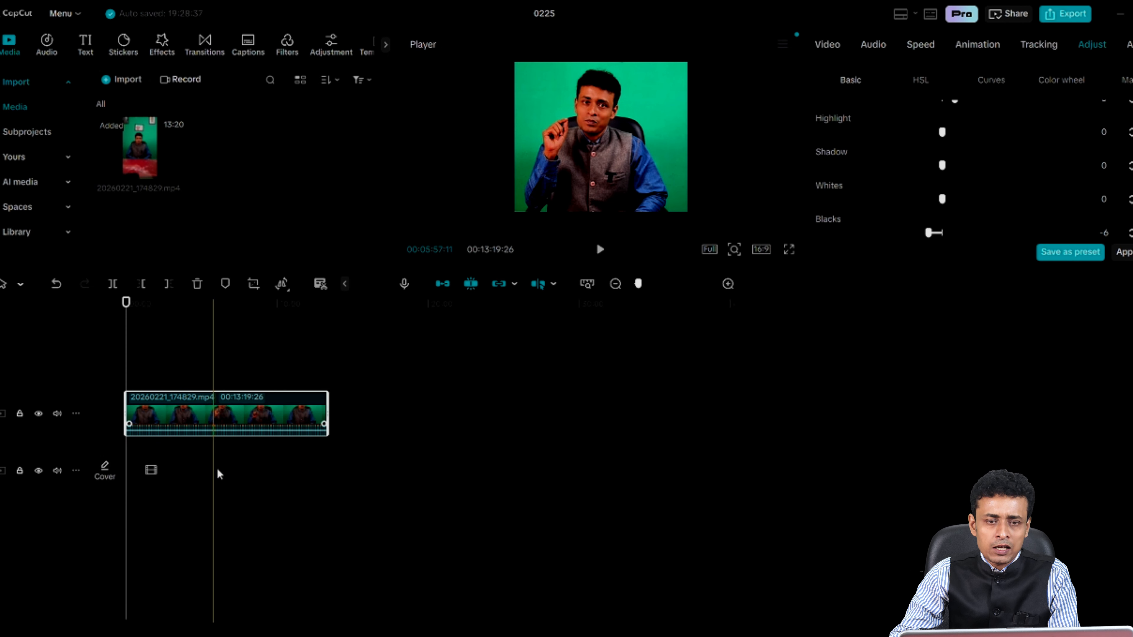
click(832, 43)
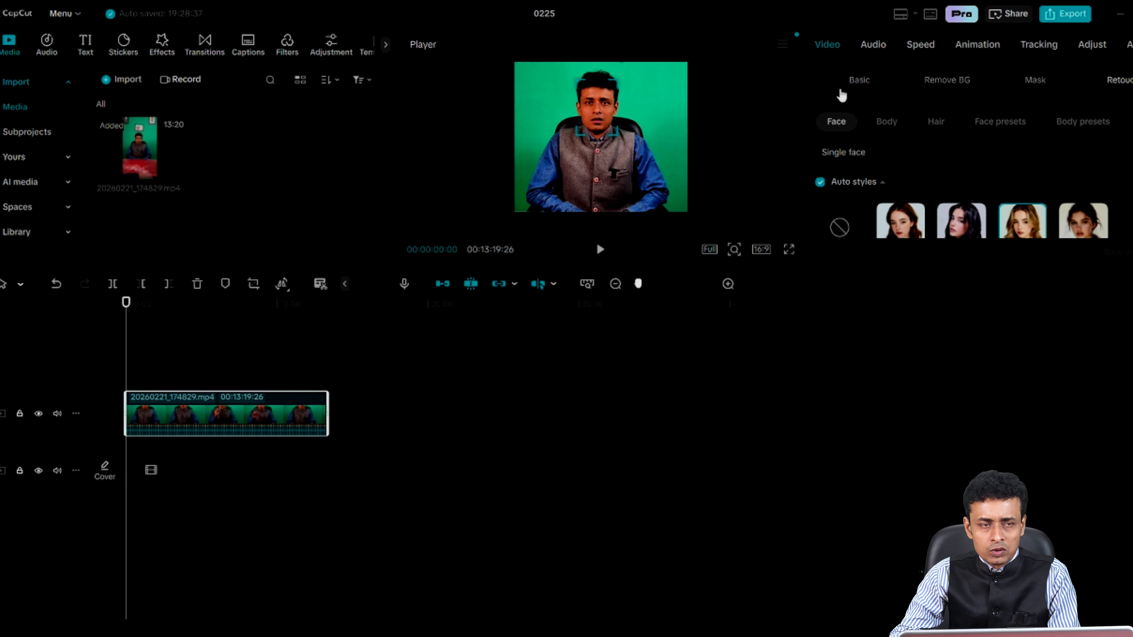
click(940, 88)
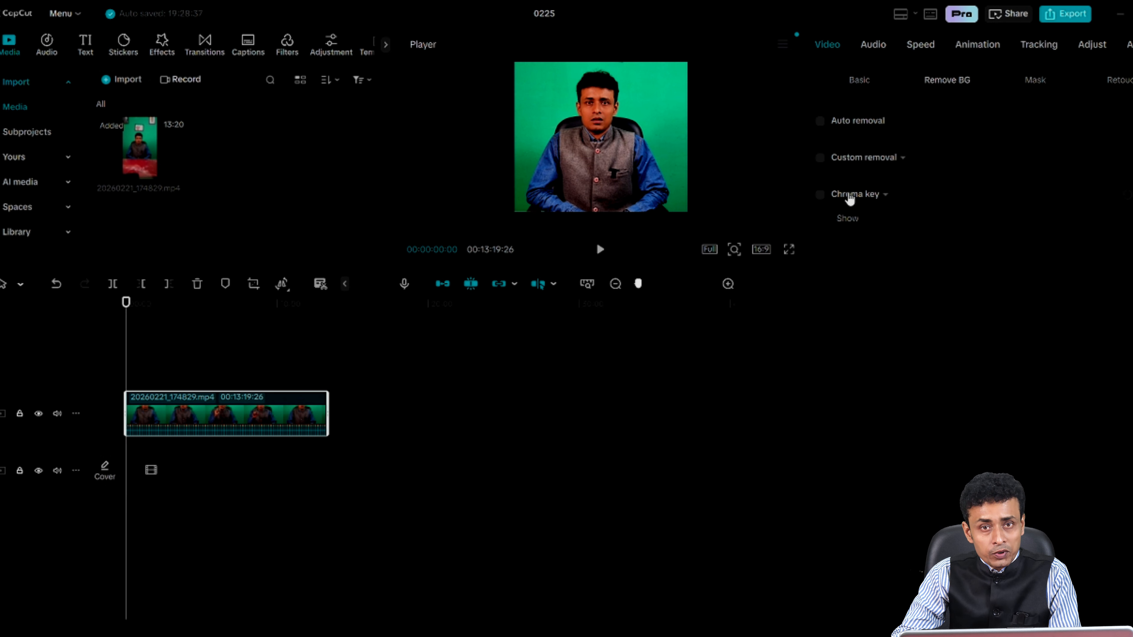
click(820, 196)
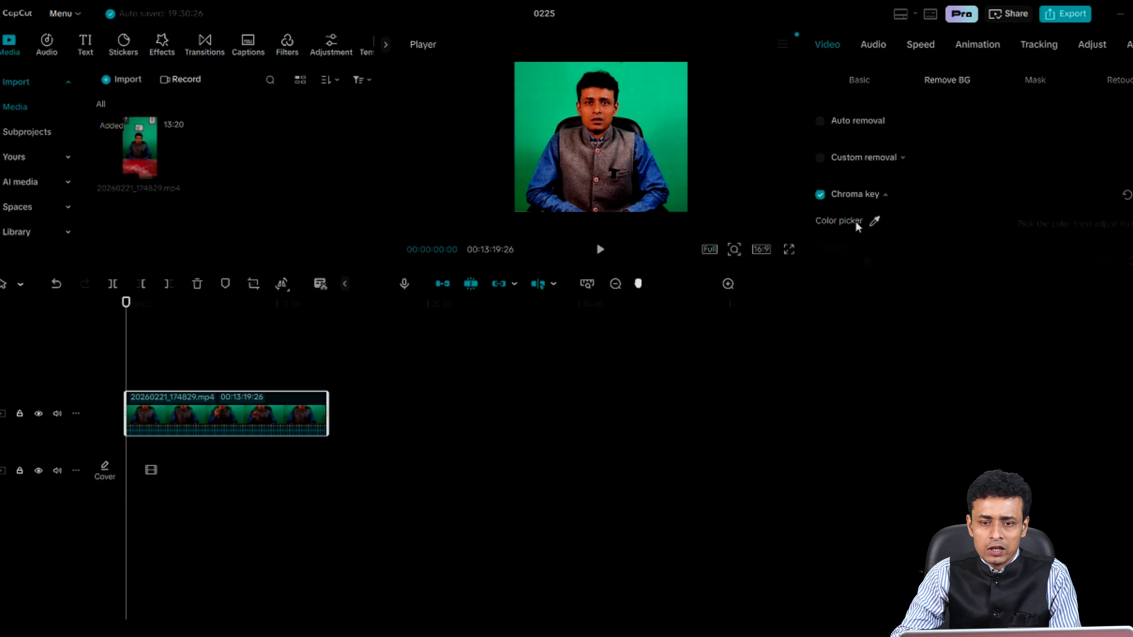
click(875, 221)
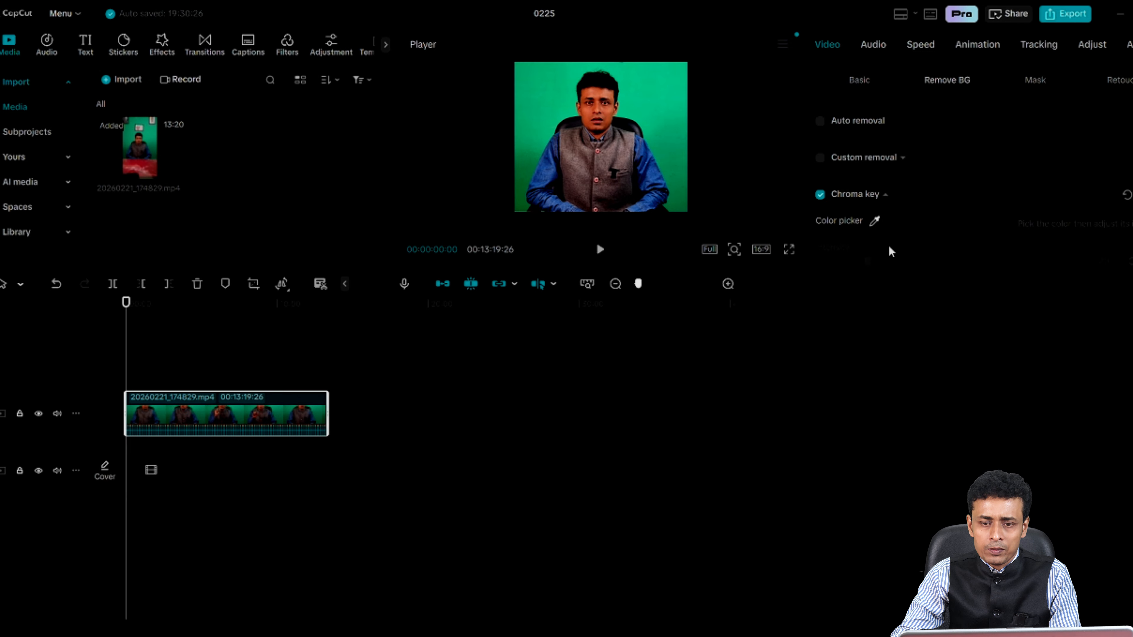
click(676, 108)
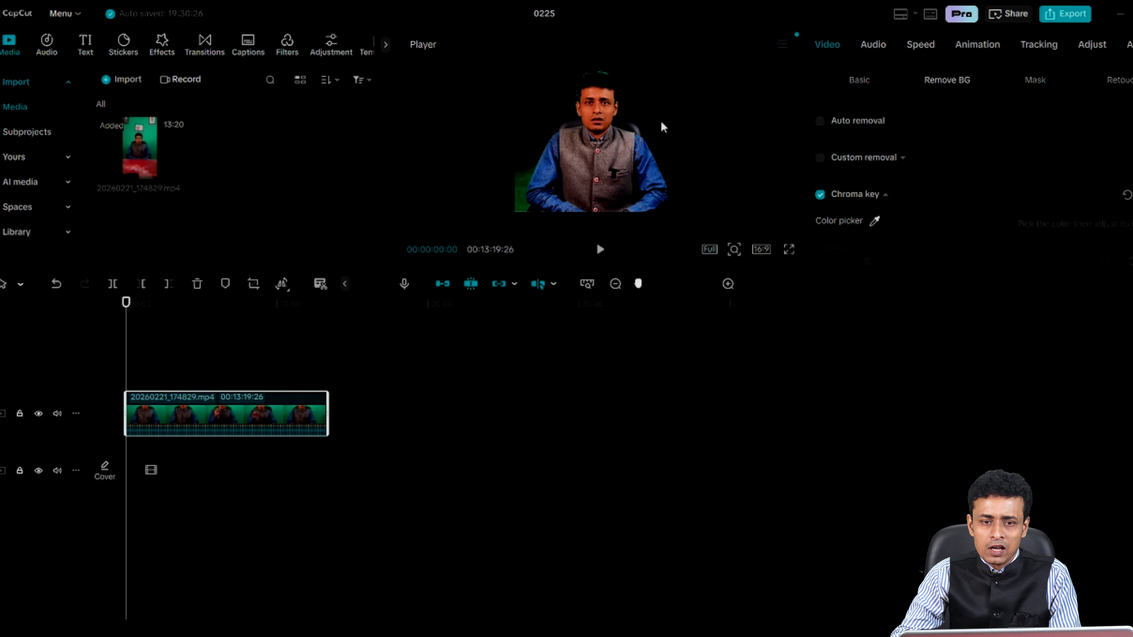
- Resample the chroma key colour from the darker green wall beside the man's elbow
click(874, 220)
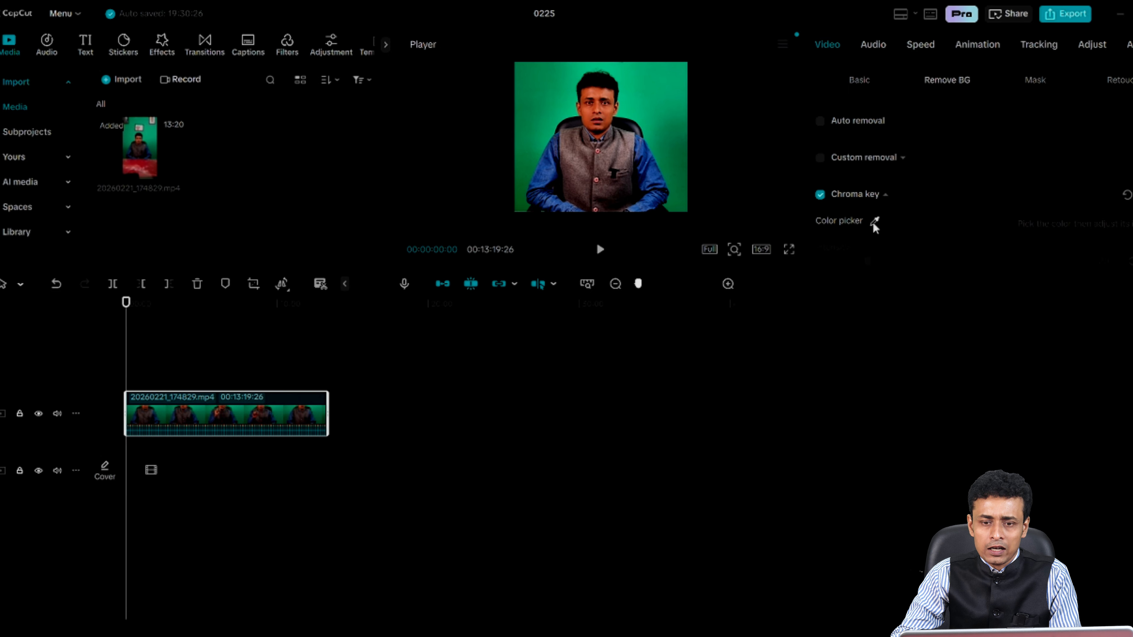
click(653, 131)
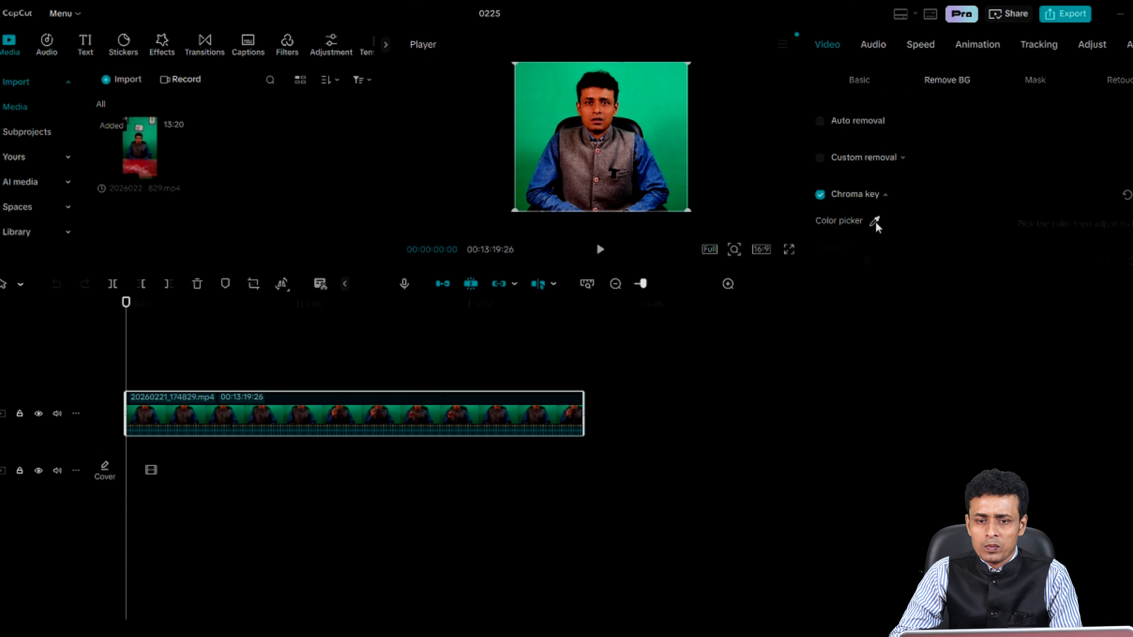
click(874, 221)
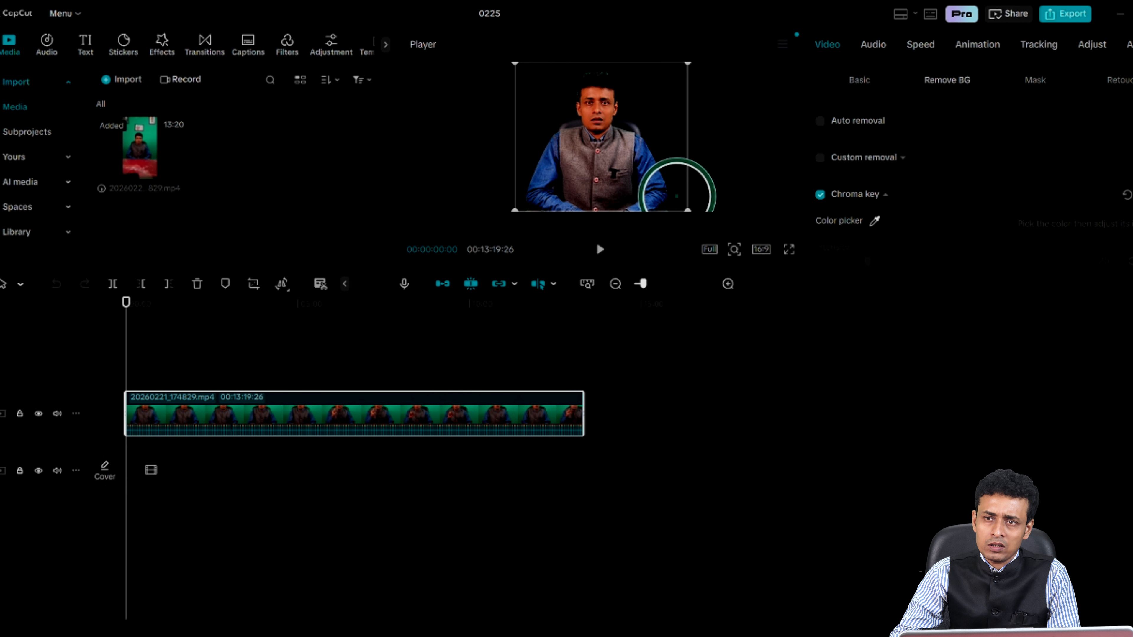
click(676, 196)
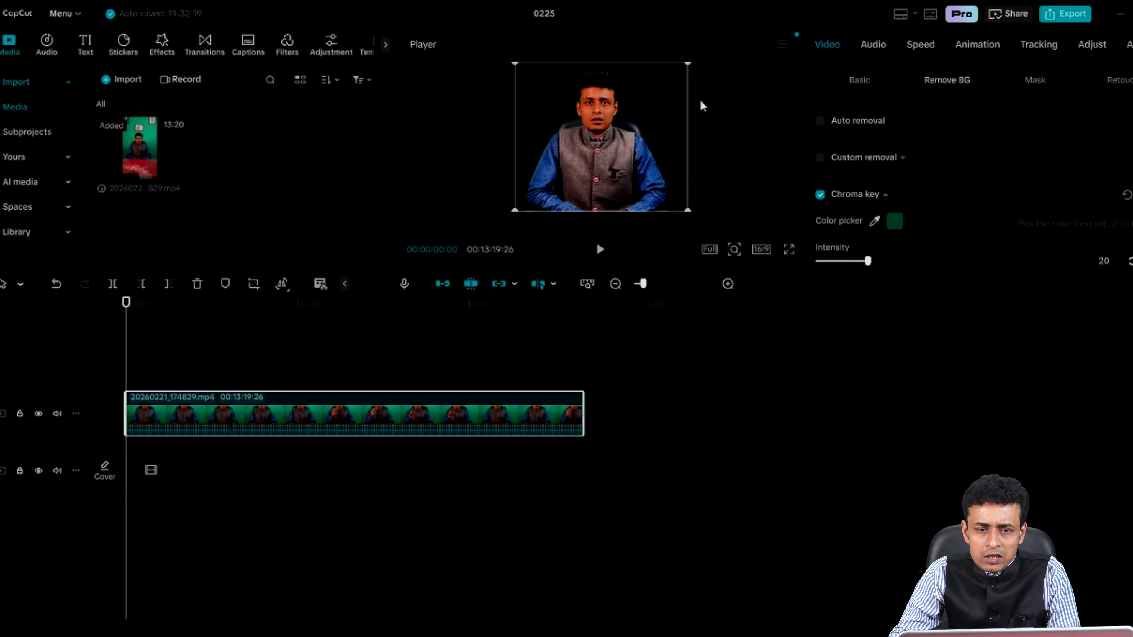
- Try a chroma key intensity of 49 while checking the edges of the man's hair up close
click(734, 250)
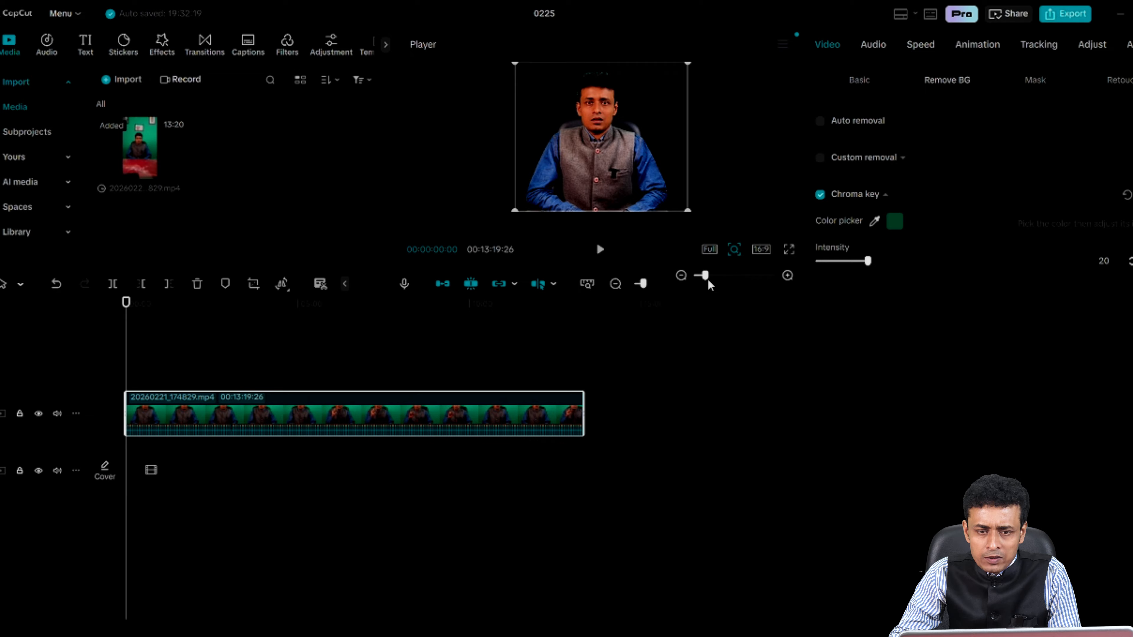
drag(708, 273, 750, 293)
drag(758, 201, 761, 190)
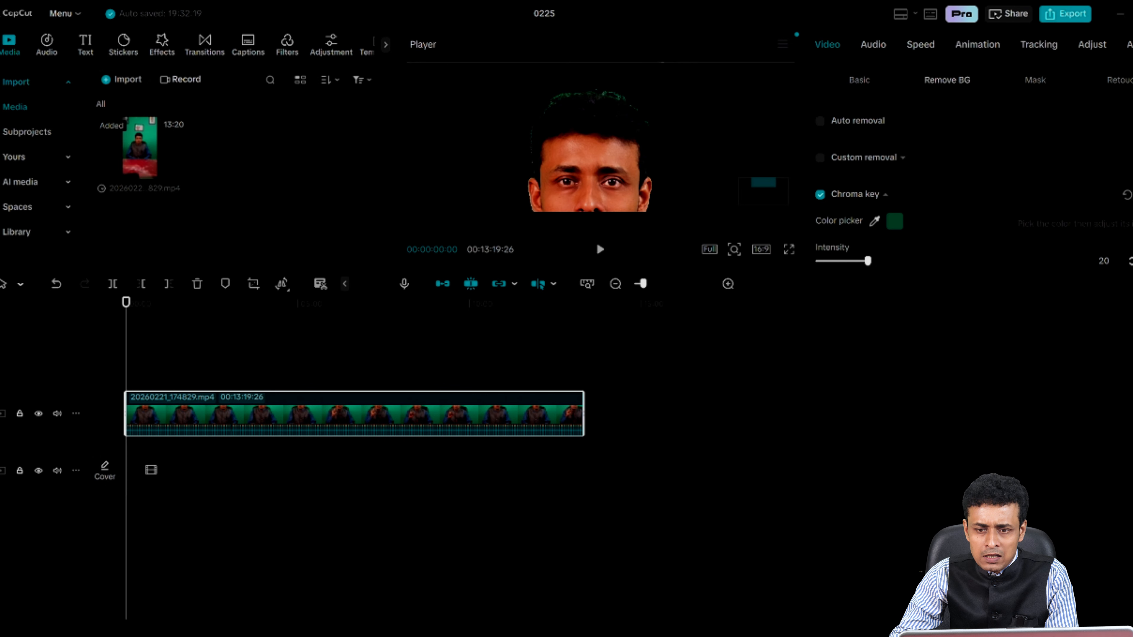
drag(868, 260, 891, 260)
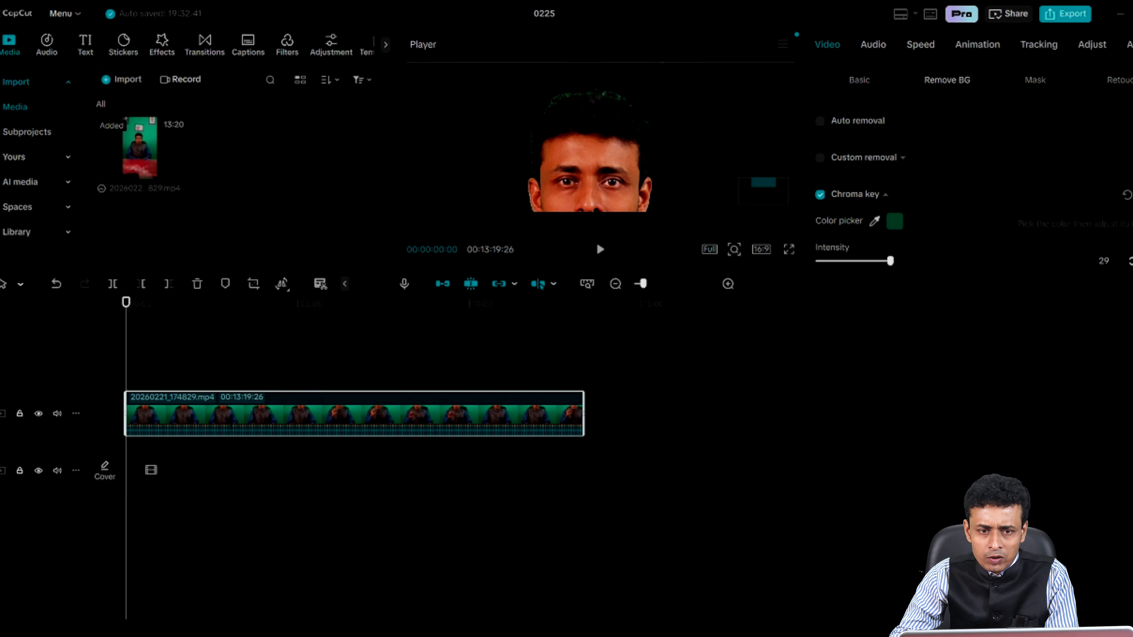
scroll(994, 195, down, 3)
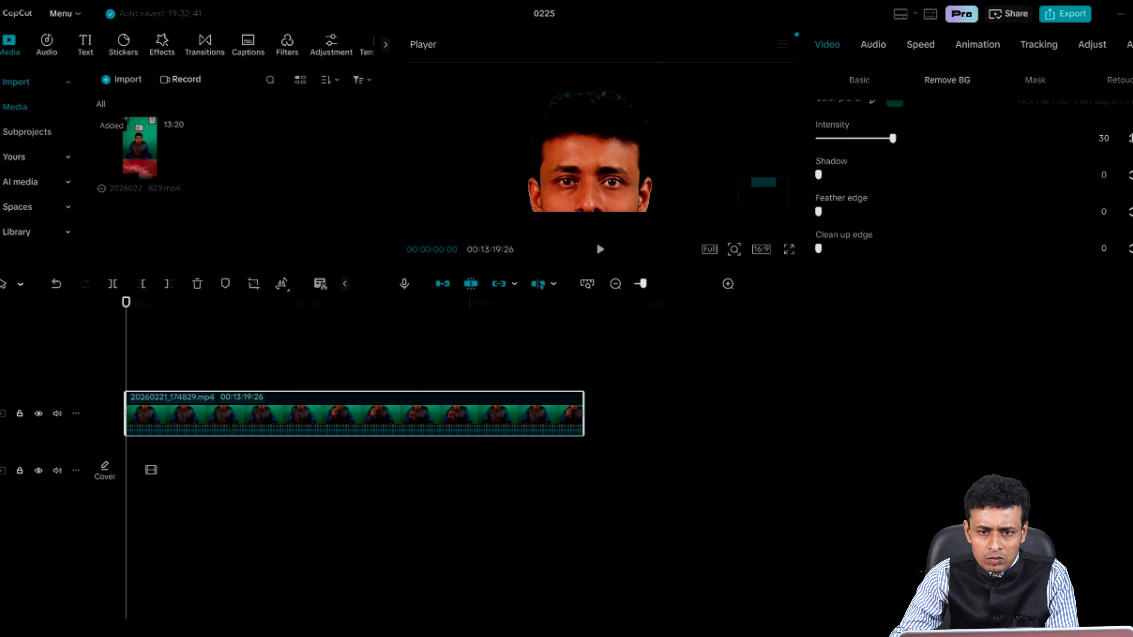
drag(892, 138, 940, 138)
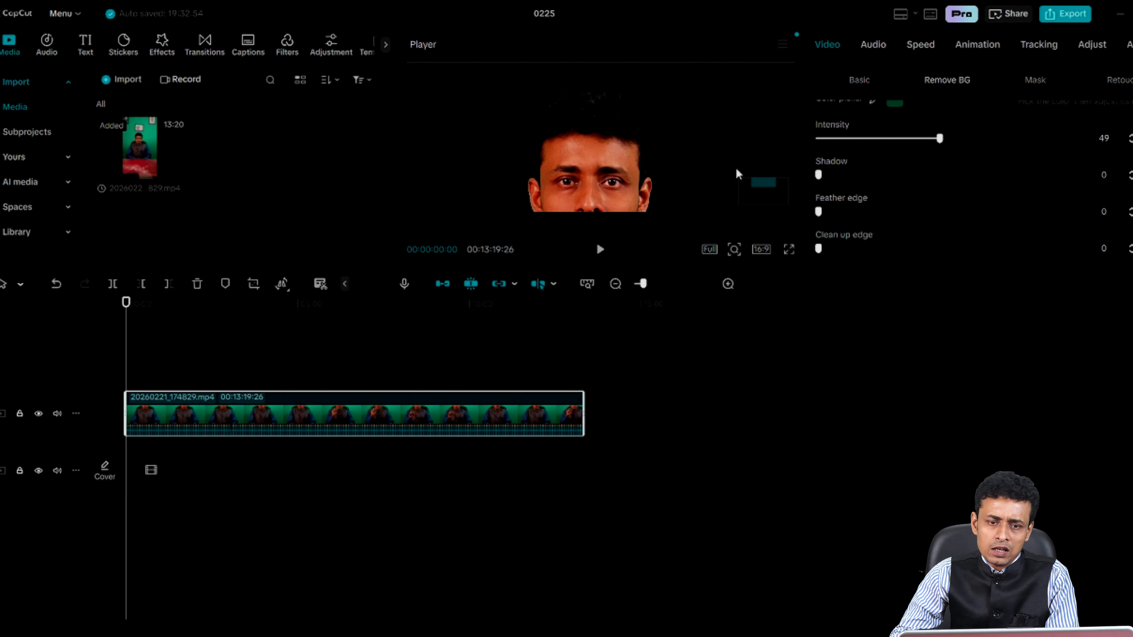
- Inspect the keyed vest and sleeves up close and set the chroma key intensity to 16
mouse_move(766, 186)
mouse_down()
mouse_move(767, 202)
mouse_move(763, 193)
mouse_up()
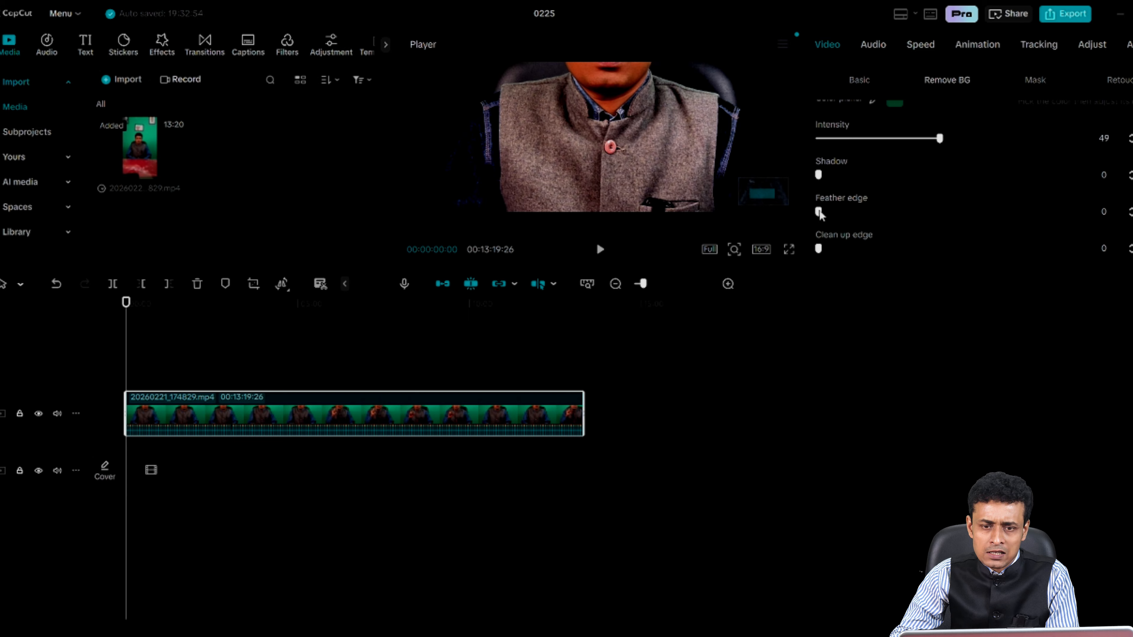
drag(879, 217, 735, 248)
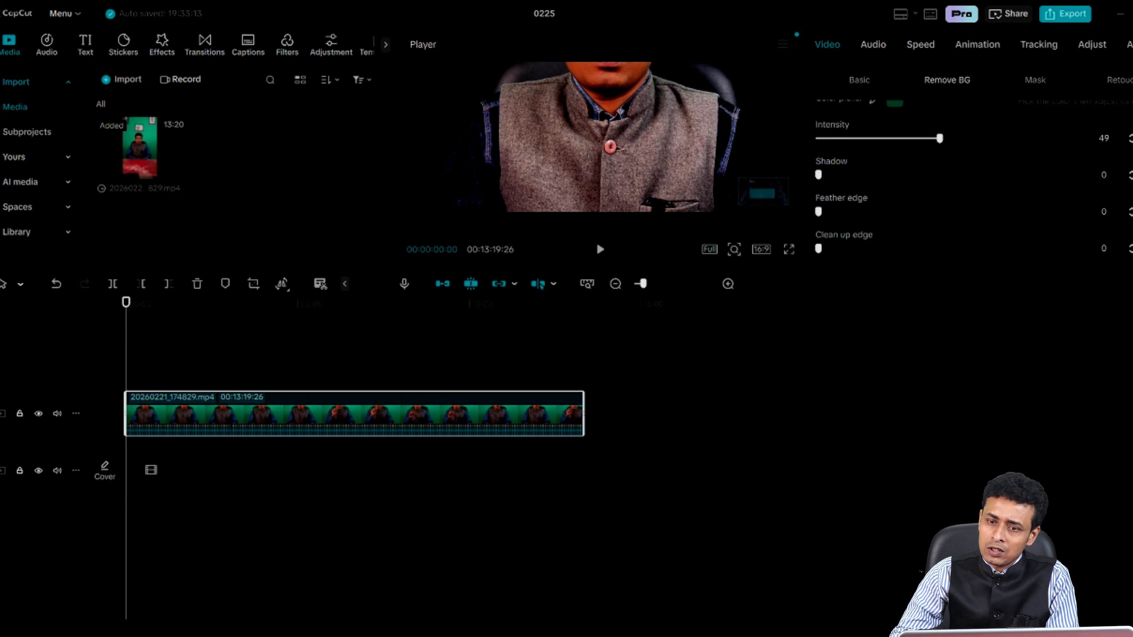
drag(939, 139, 858, 138)
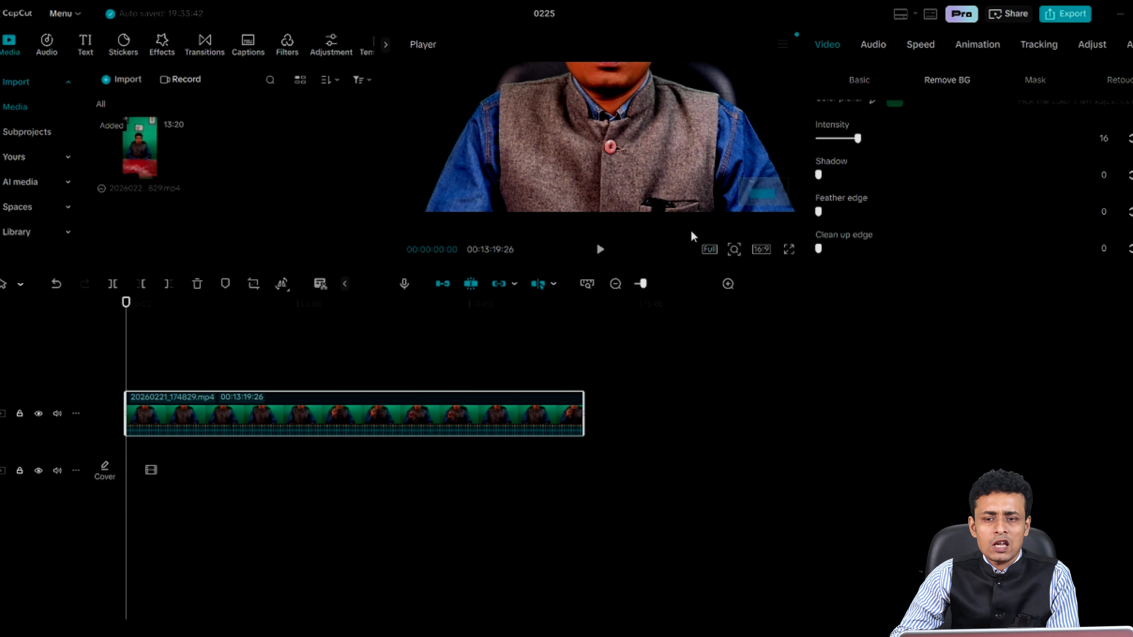
- Set the chroma key's feather edge to 51 and clean up edge to 22, and check the result in the whole frame
scroll(683, 174, down, 3)
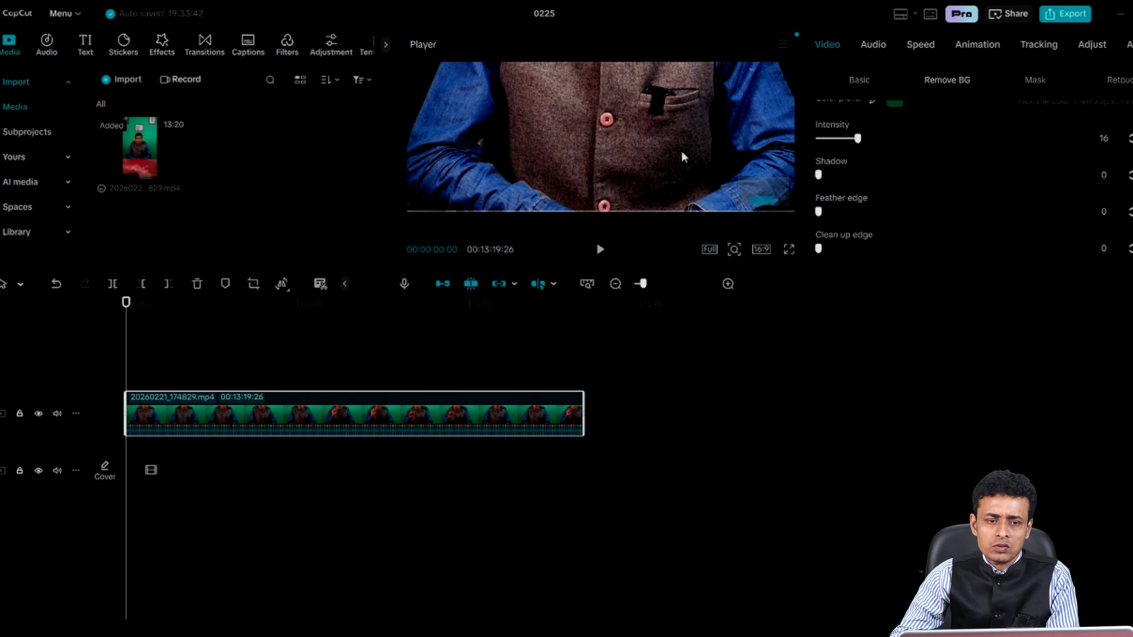
drag(818, 211, 974, 224)
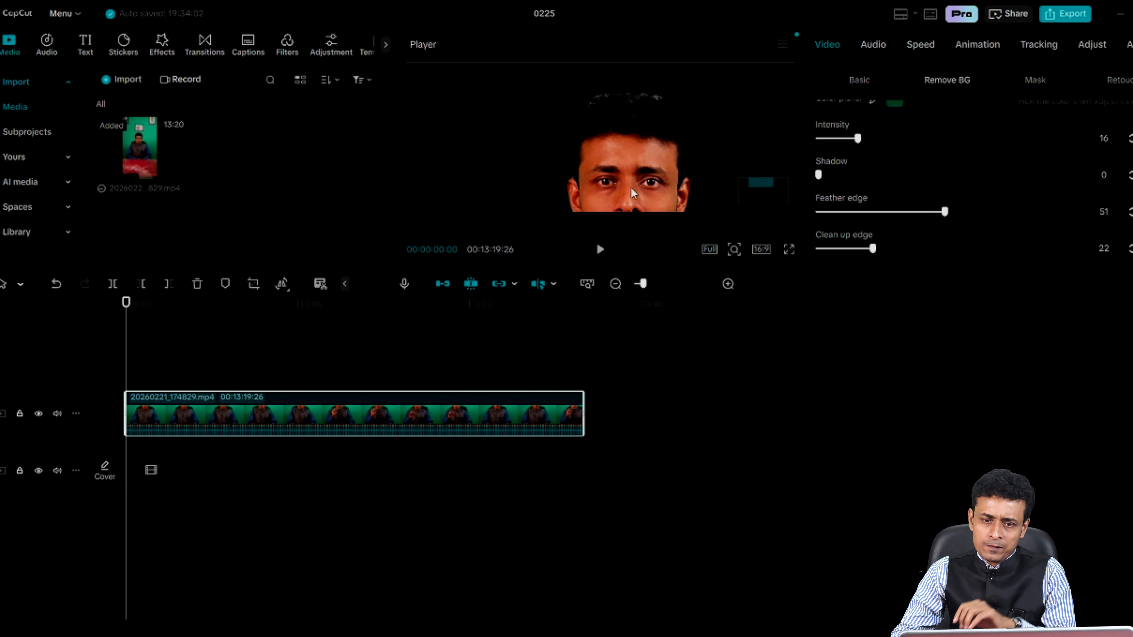
mouse_move(762, 191)
mouse_down()
mouse_move(766, 210)
mouse_move(769, 185)
mouse_move(767, 211)
mouse_up()
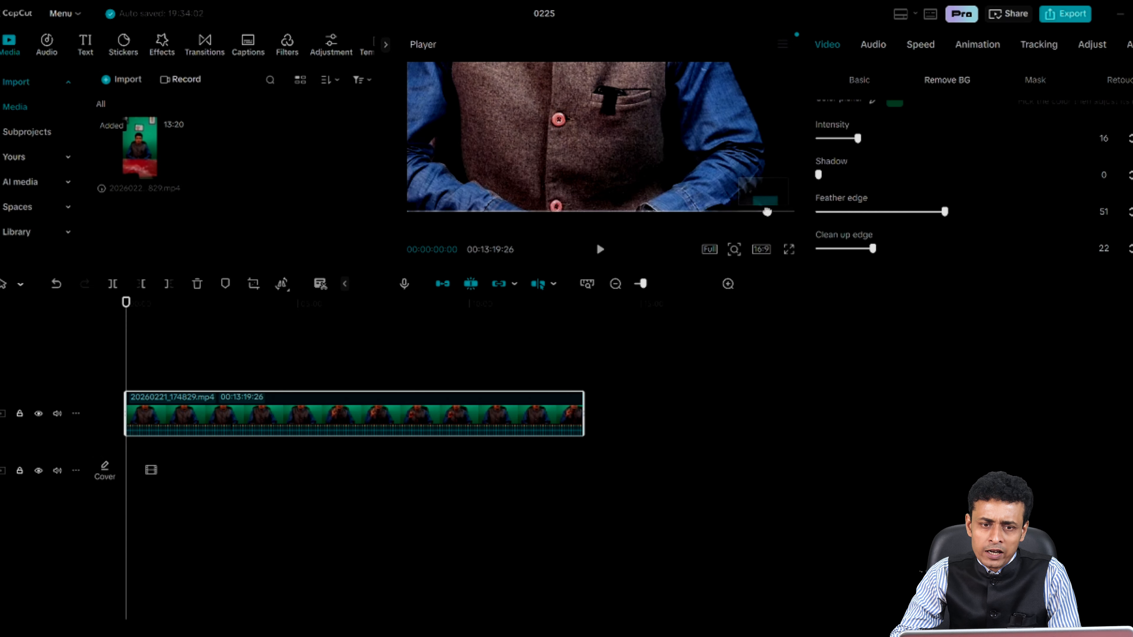
mouse_move(729, 251)
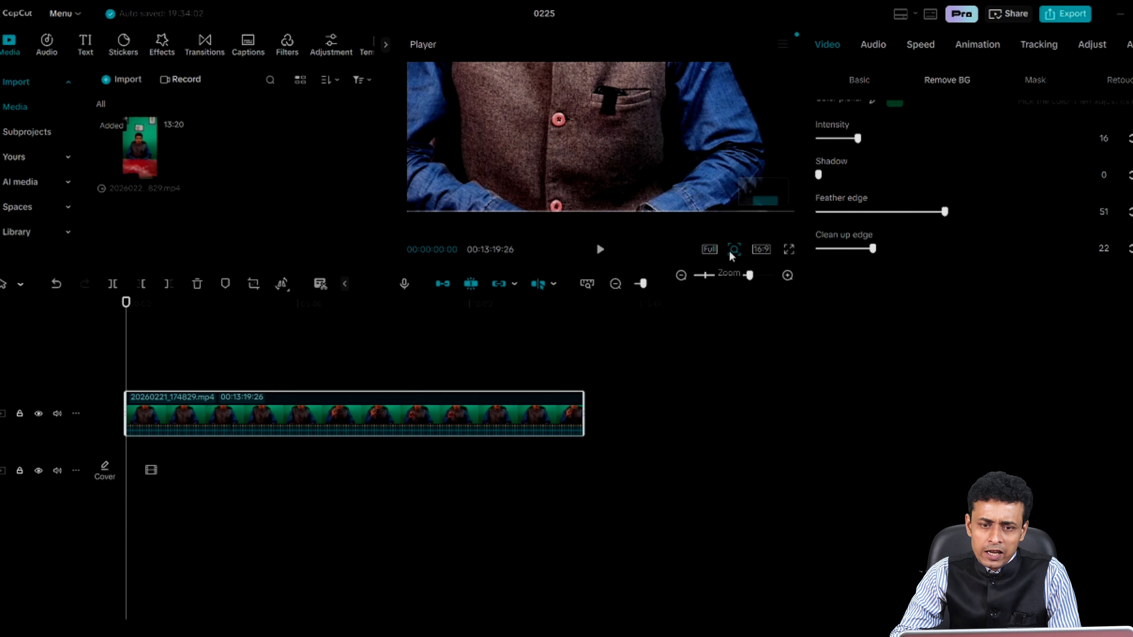
click(705, 275)
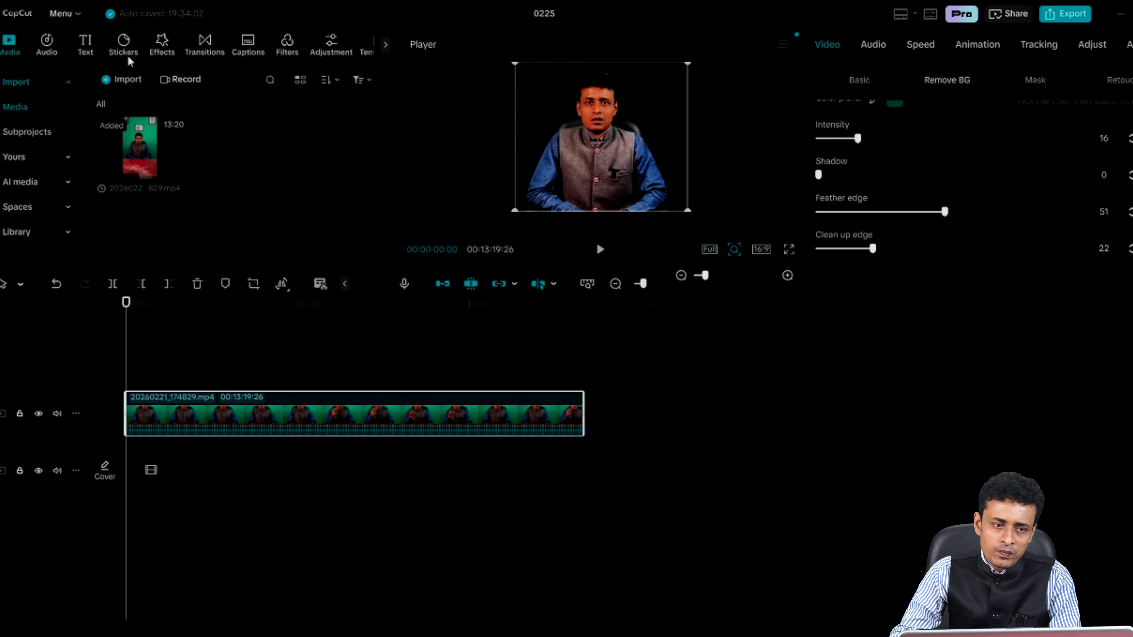
- Import the background image geotical studio.png from the geotical folder into the project media
click(124, 81)
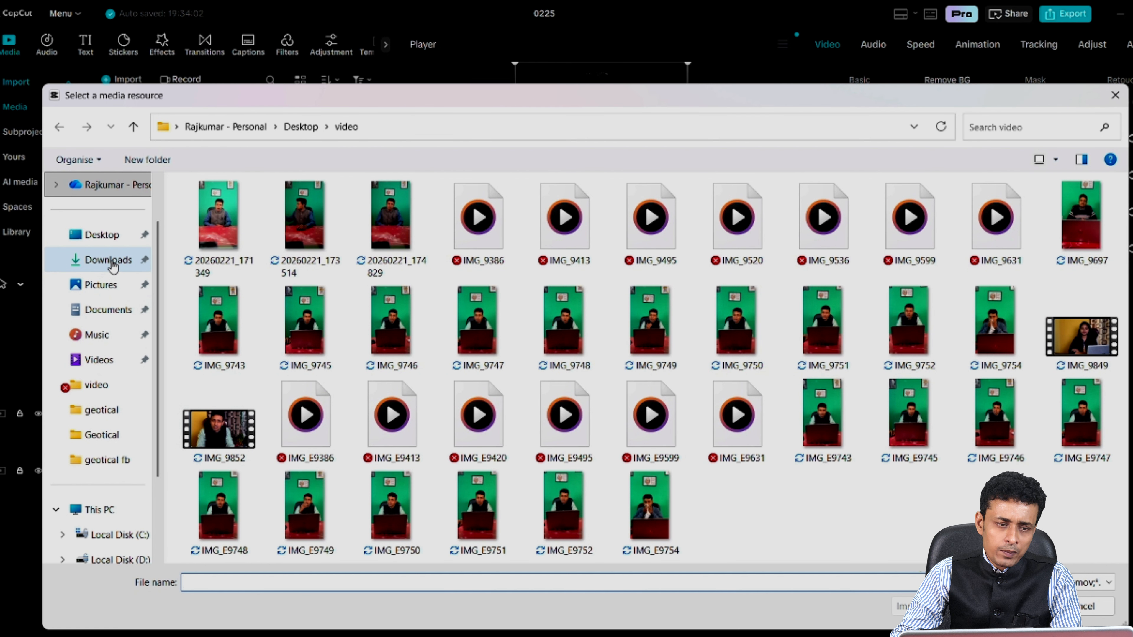
click(112, 262)
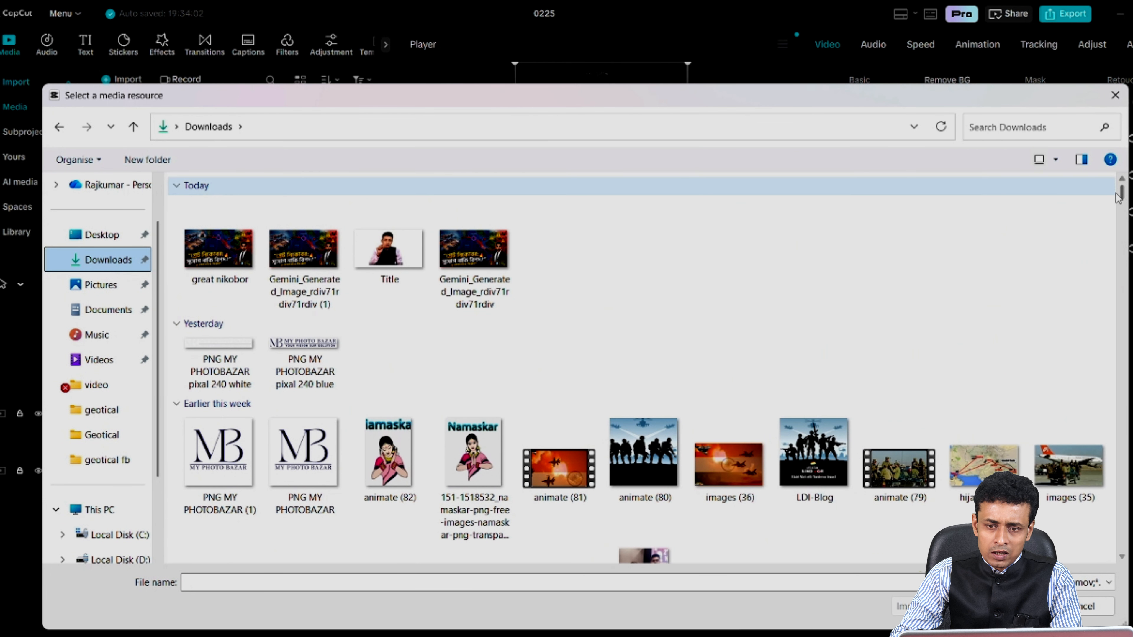
drag(1122, 197, 1122, 206)
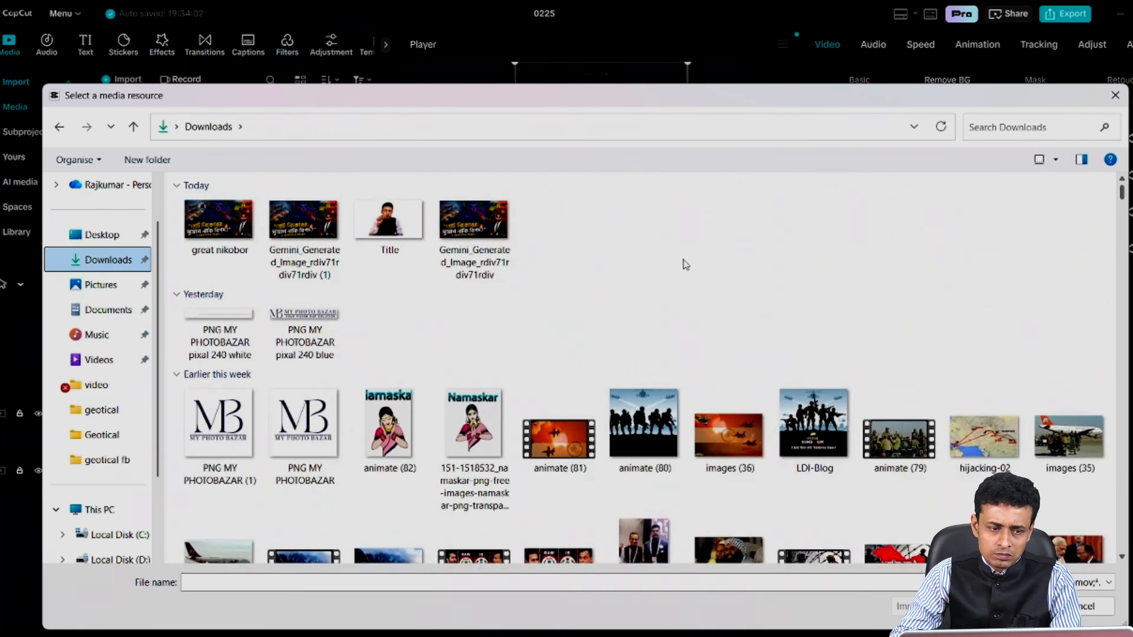
click(102, 484)
double_click(232, 438)
click(250, 322)
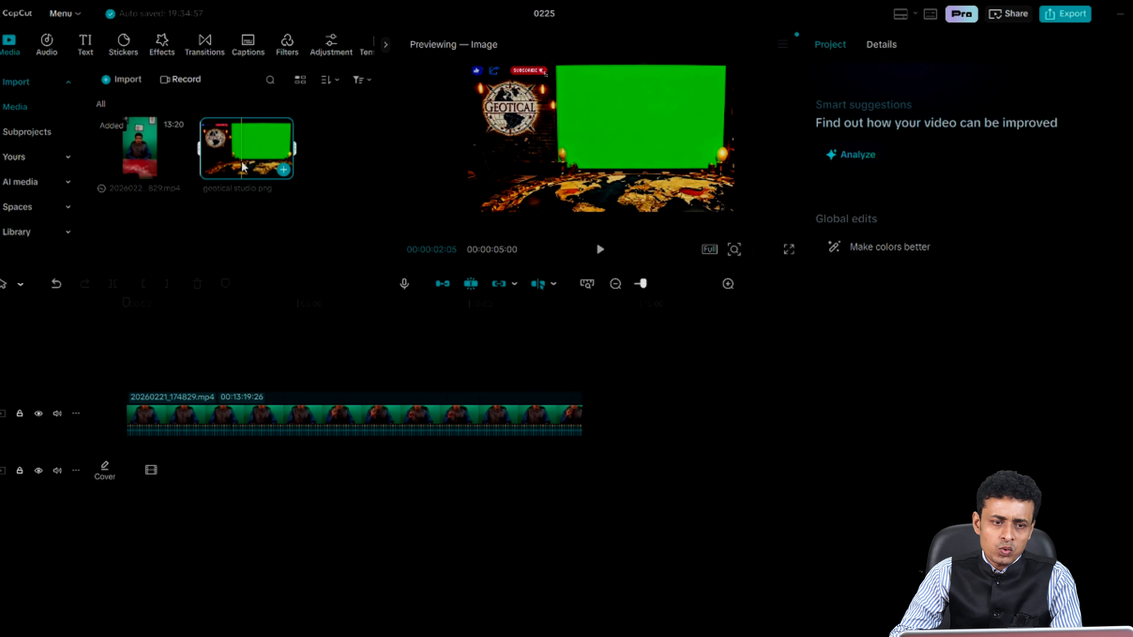
- Place geotical studio.png at the start of the main track beneath the man's clip
click(321, 463)
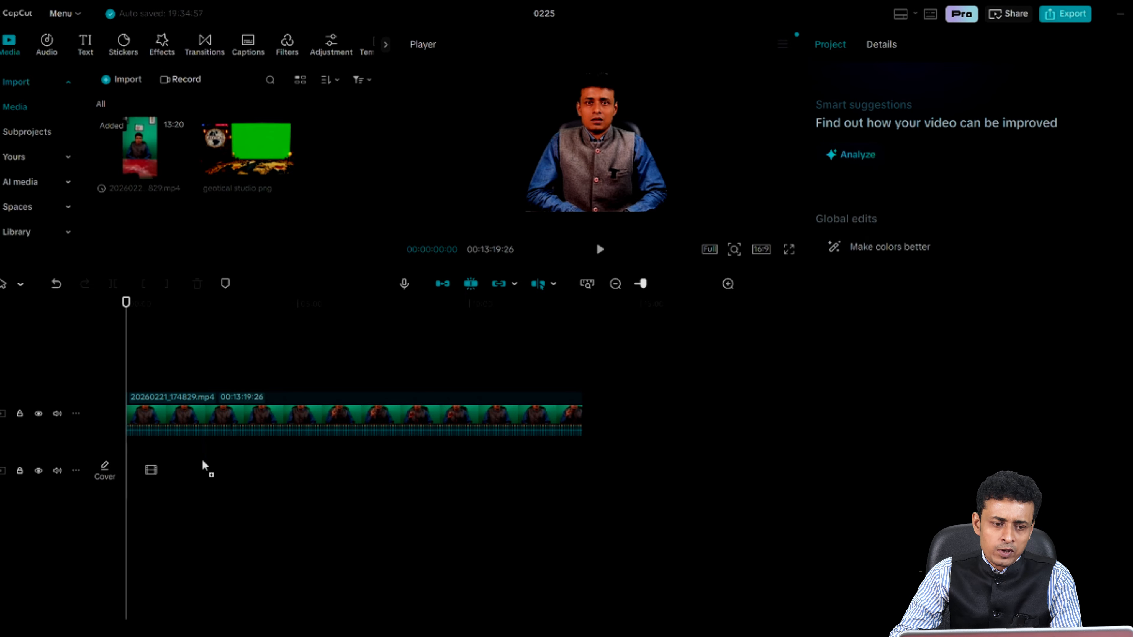
drag(178, 475, 156, 473)
click(174, 412)
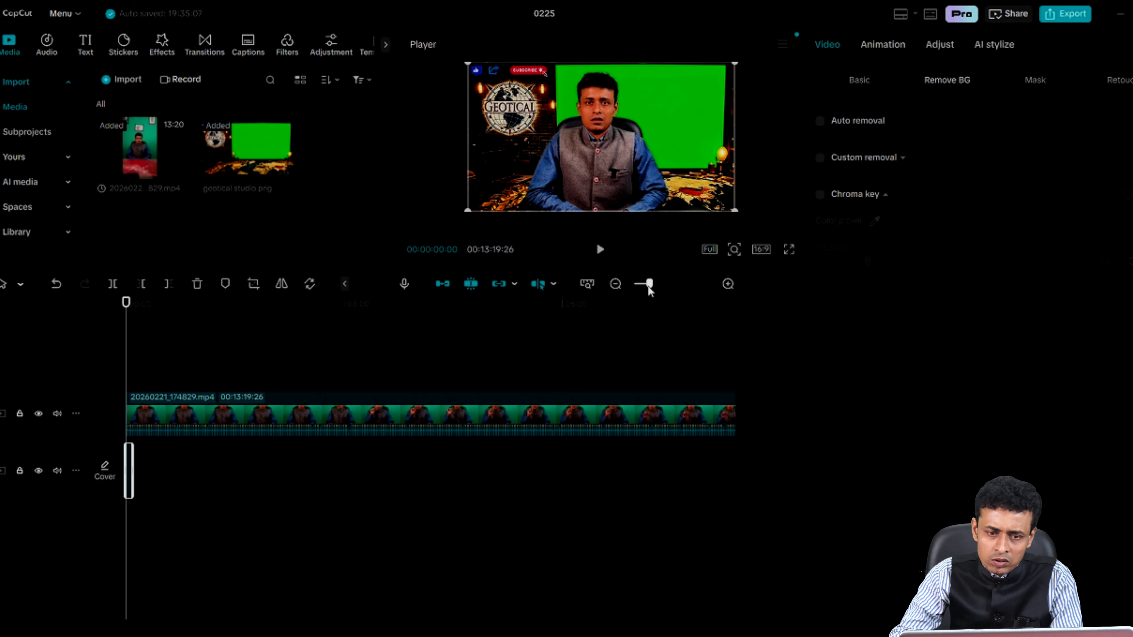
drag(650, 285, 670, 302)
- Scale down the man's clip and move it to the lower-left part of the studio picture, beside the green screen
click(682, 69)
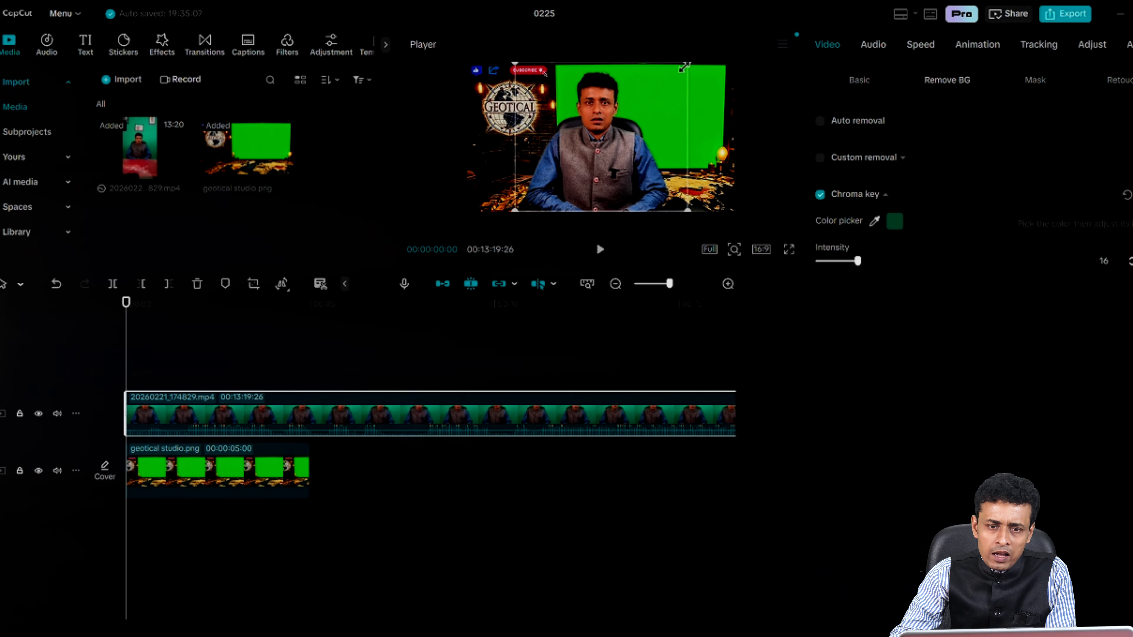
drag(686, 66, 665, 90)
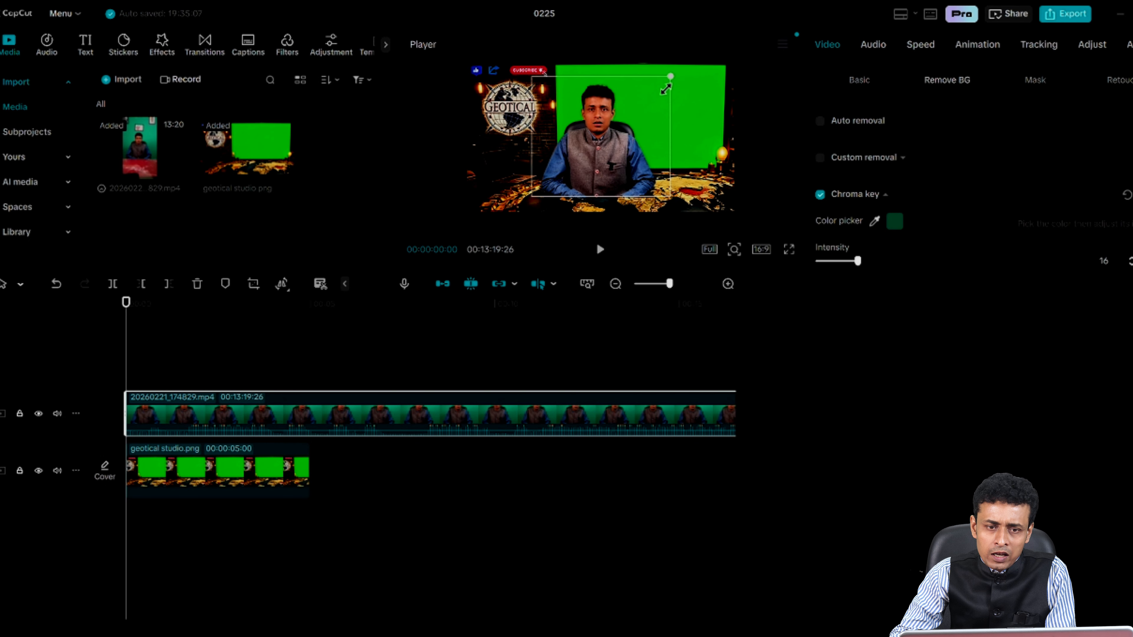
drag(589, 160, 524, 173)
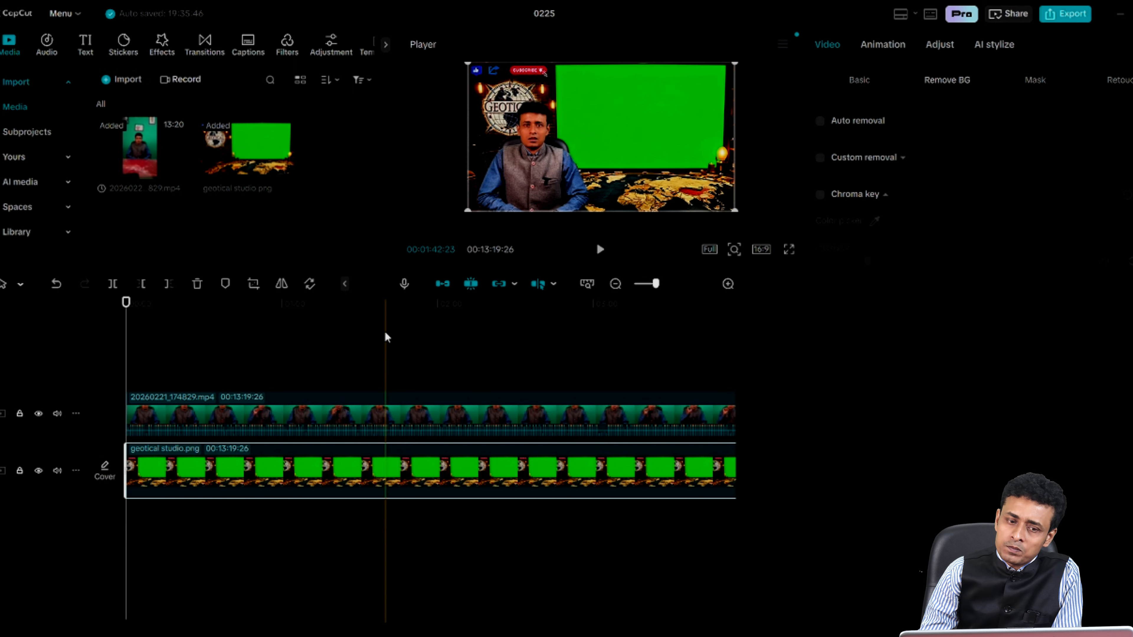
- Select both the man's clip and the studio image and move them up one track, leaving the main track empty
click(272, 429)
drag(292, 485, 298, 407)
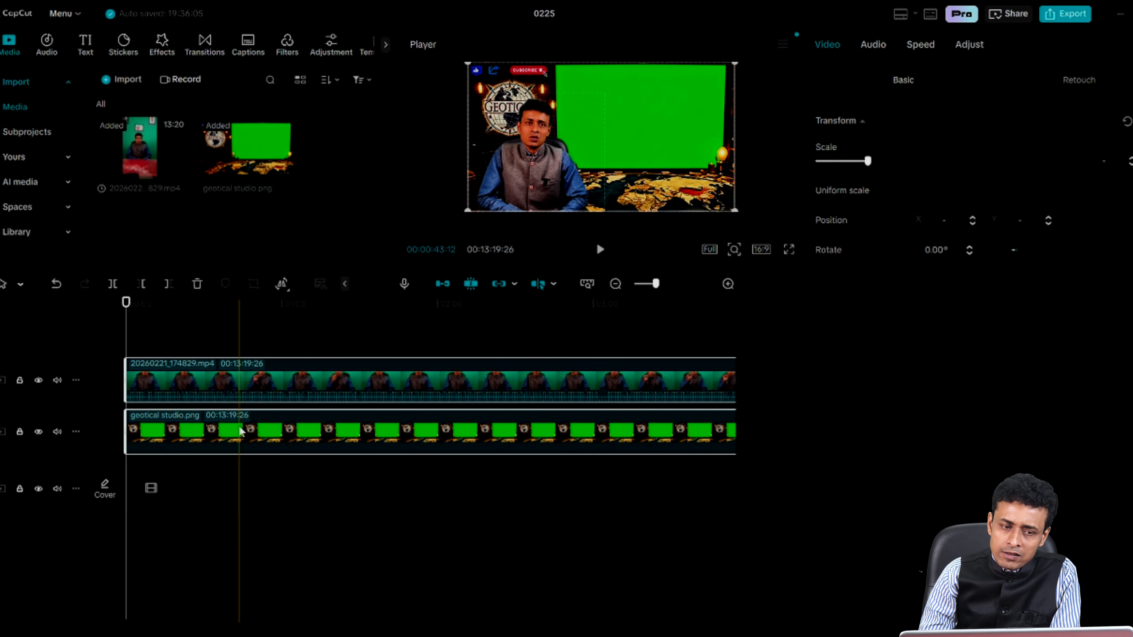
- Enable Chroma key on the studio image and sample its bright green screen as the key colour
click(239, 430)
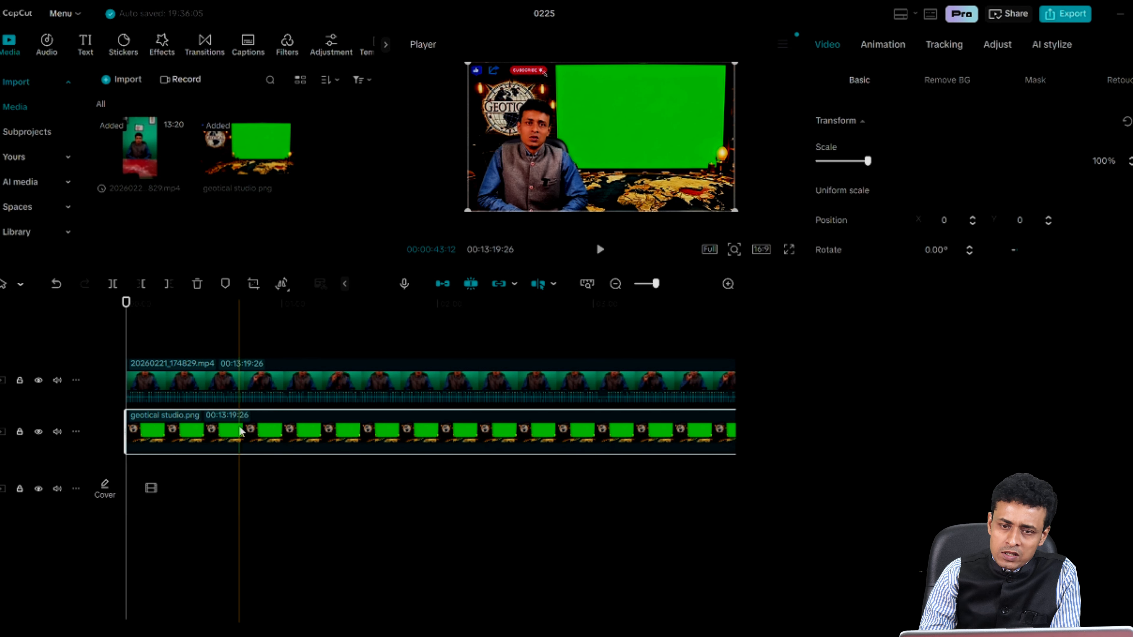
click(949, 82)
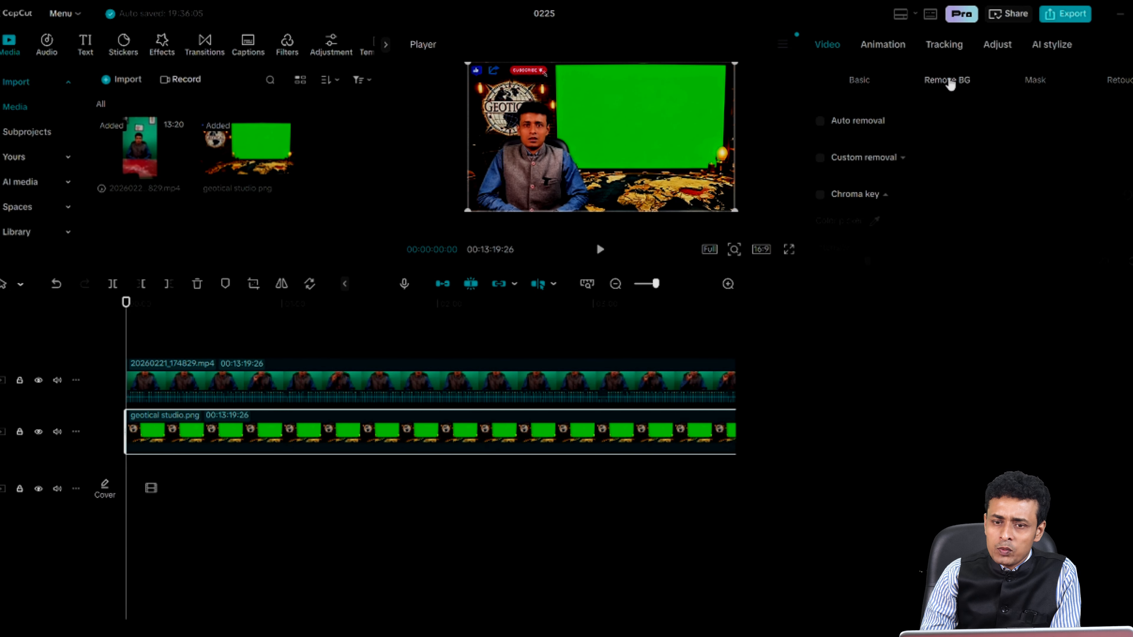
click(821, 196)
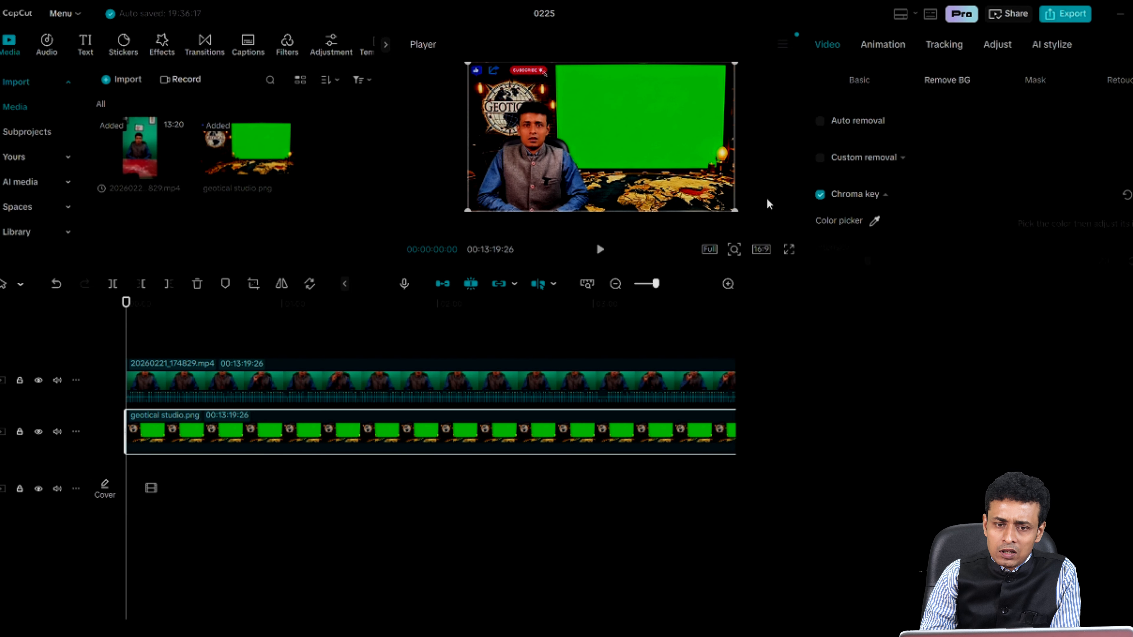
click(874, 221)
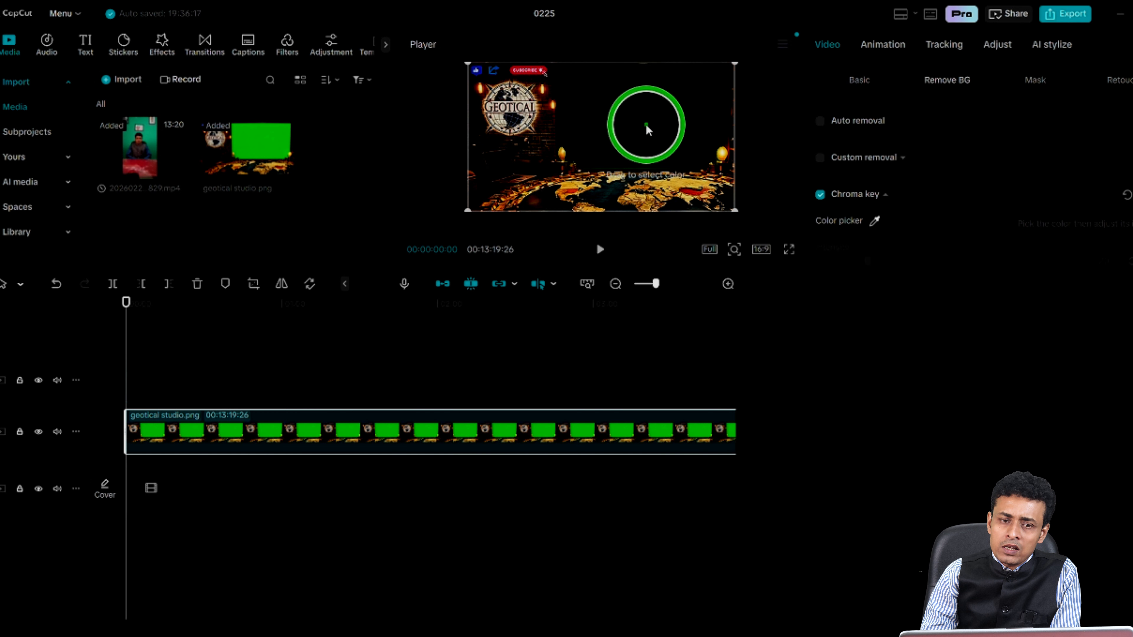
click(646, 125)
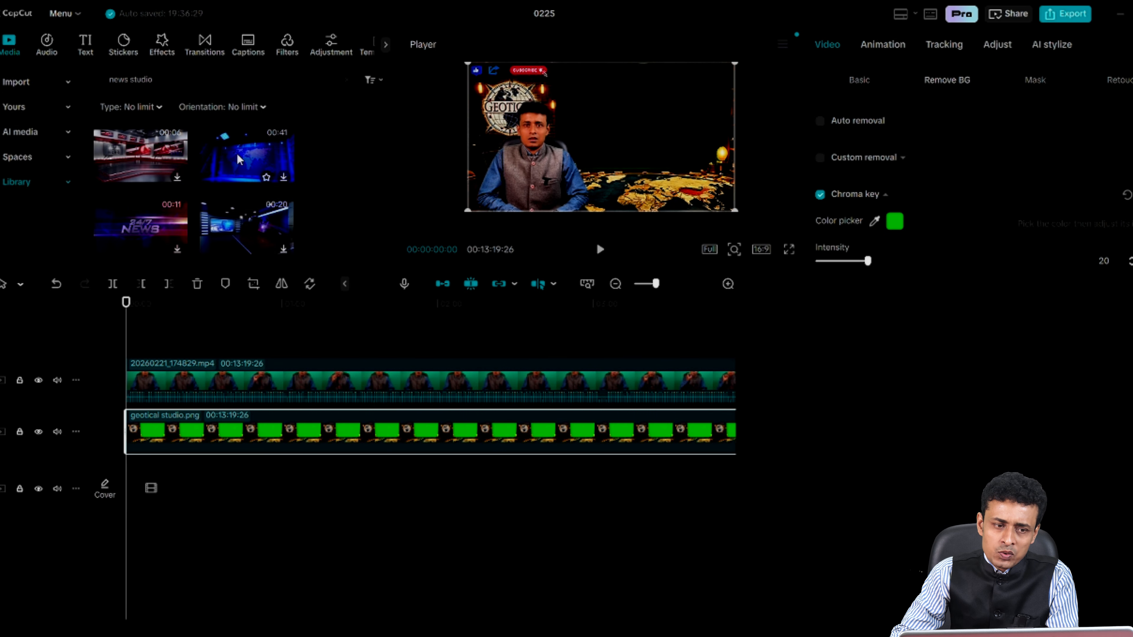
- Add the 24/7 NEWS library clip to the empty main track and scale it down to fit behind the studio's screen opening
drag(239, 159, 312, 379)
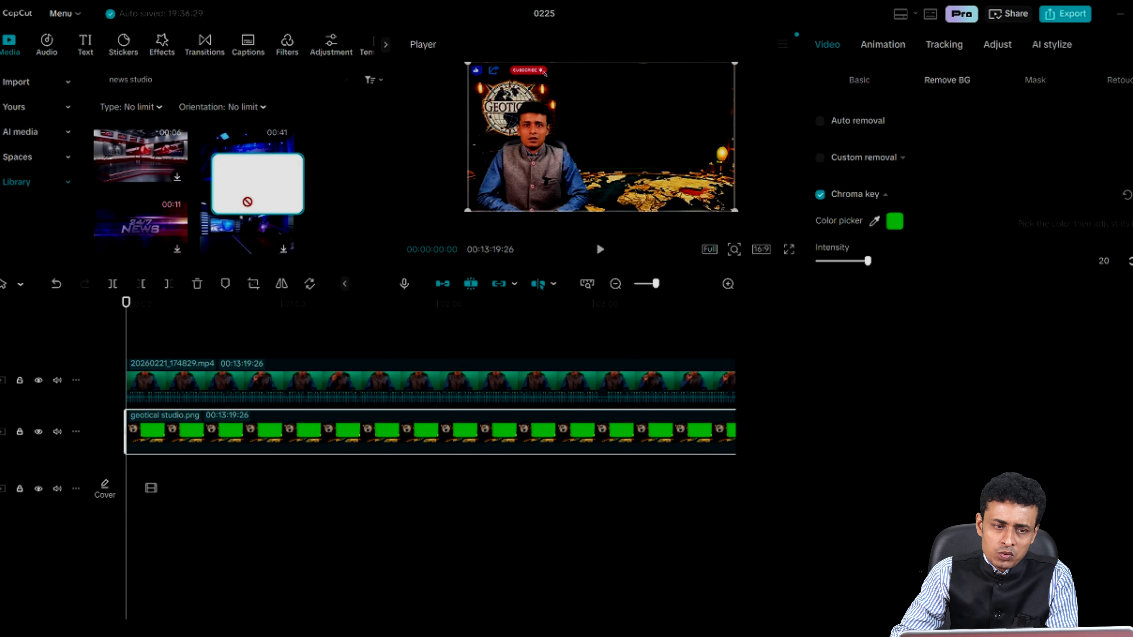
click(139, 228)
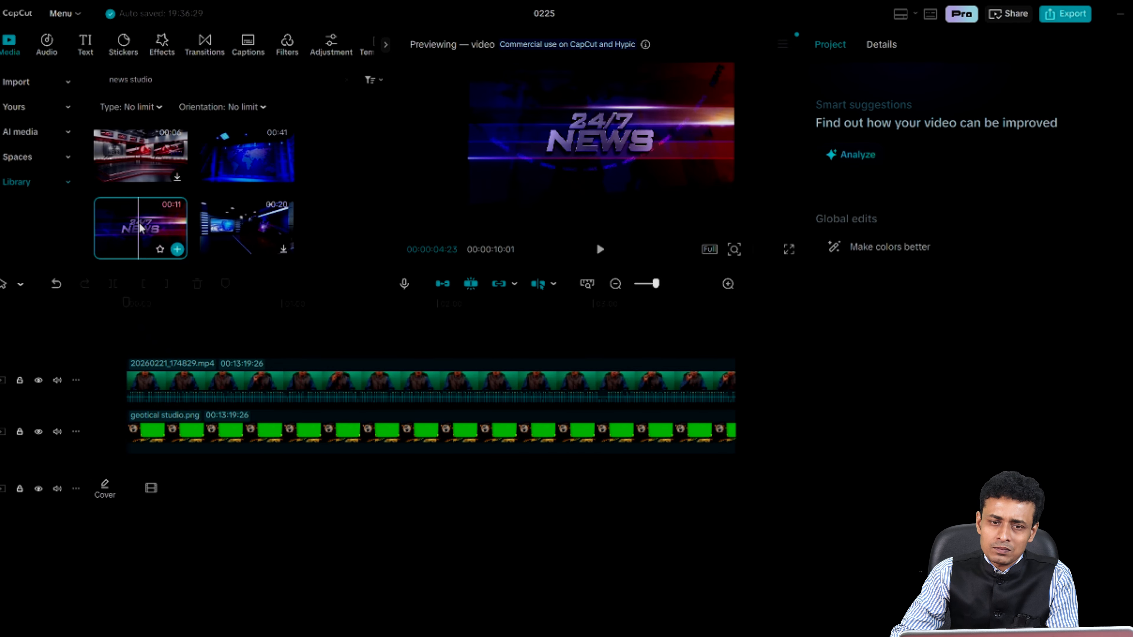
drag(140, 228, 165, 493)
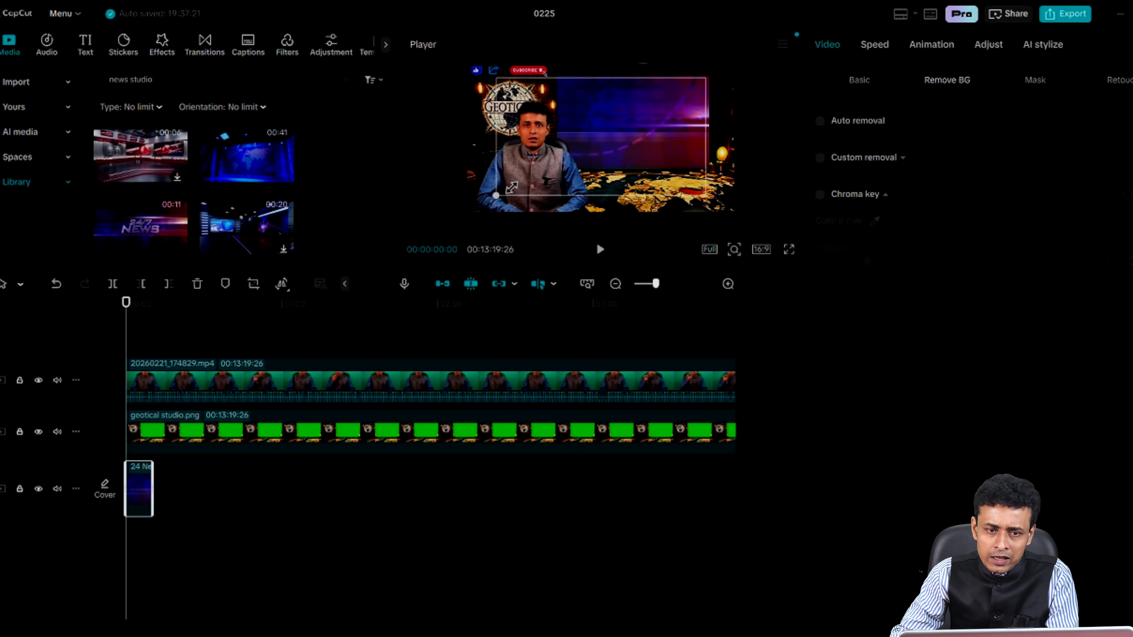
drag(475, 208, 629, 118)
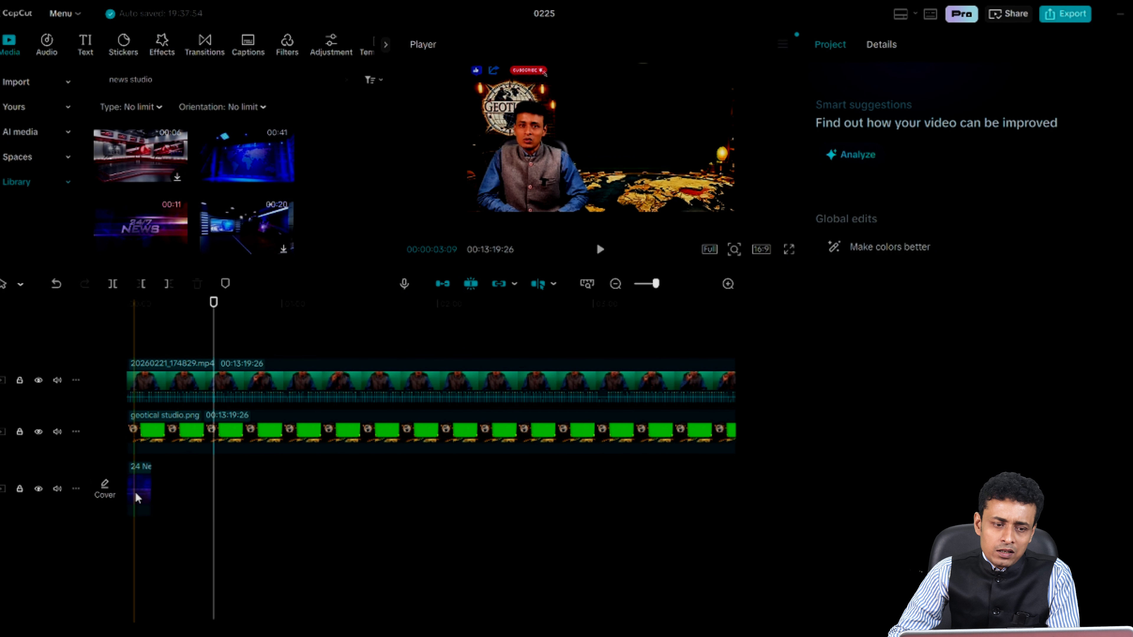
- Duplicate the 24/7 NEWS clip into three back-to-back copies on the main track and view the composite full screen
click(135, 491)
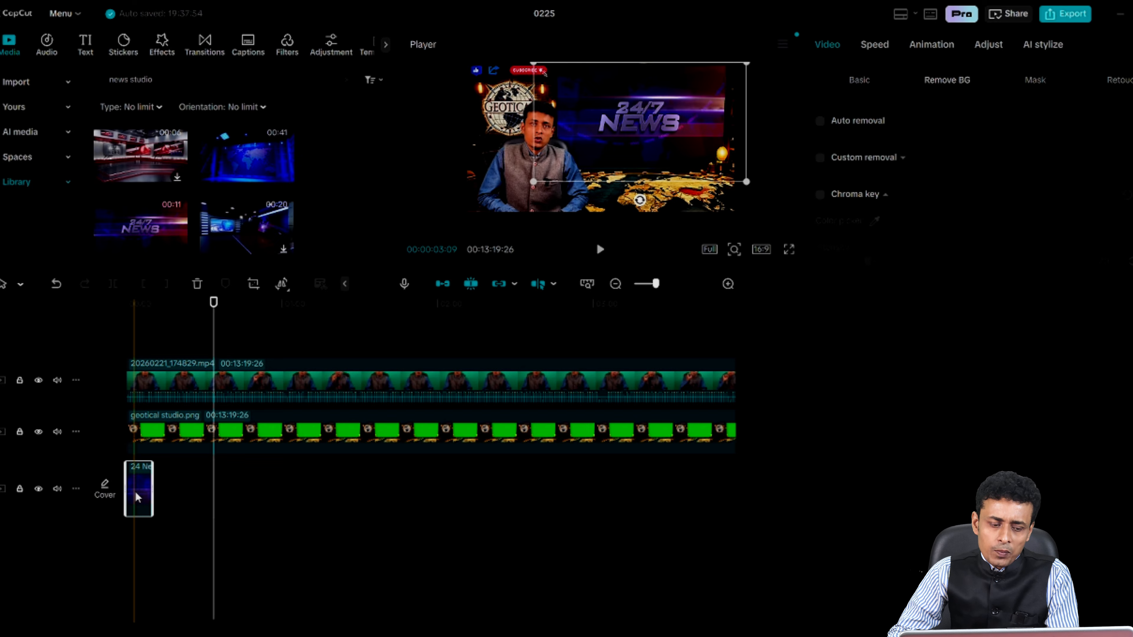
drag(136, 491, 185, 493)
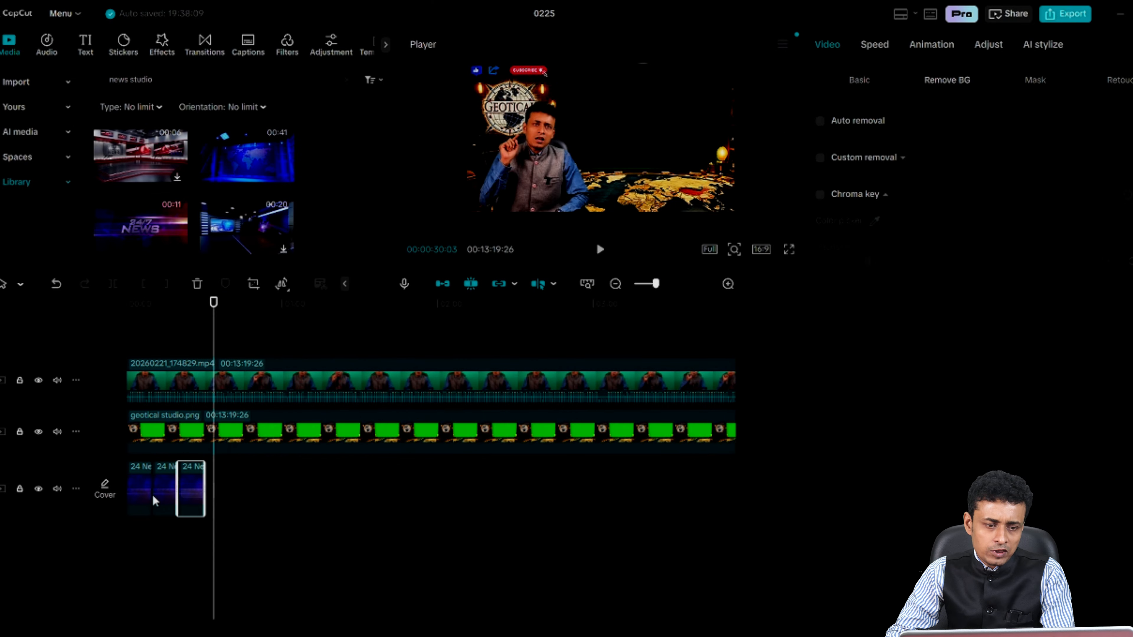
click(788, 249)
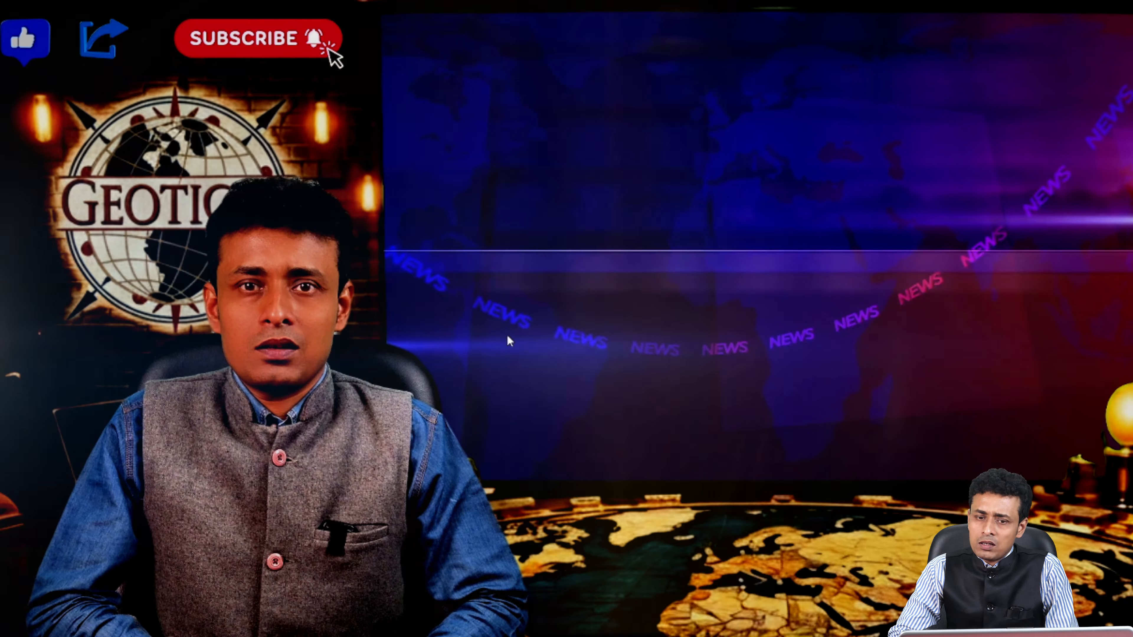